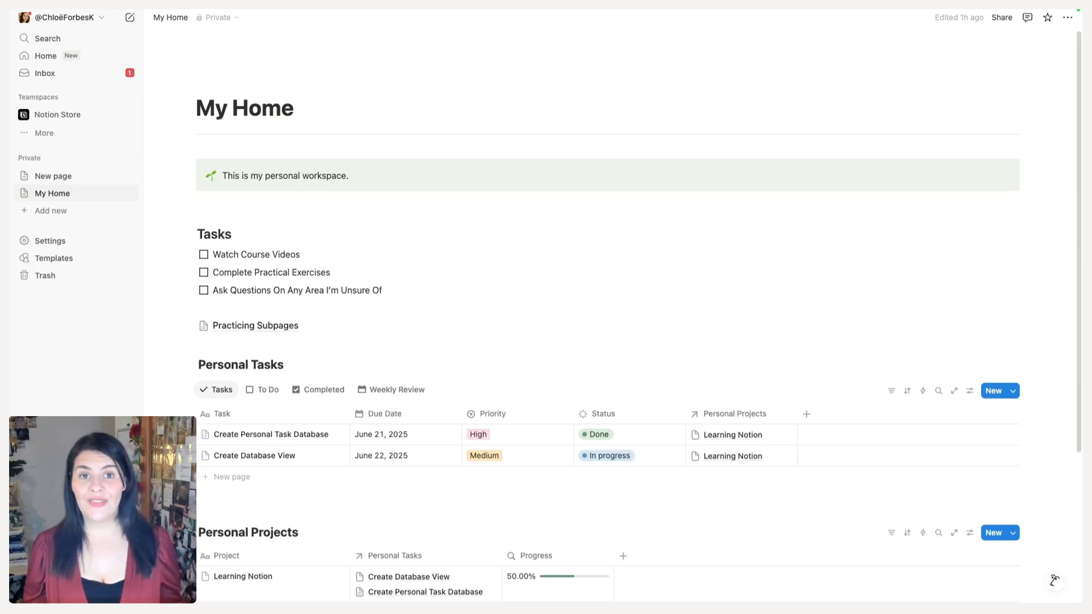
# On the "New page" page, insert a linked view of the Personal Tasks database below the workspace outline block.
pyautogui.scroll(-1, 624, 338)
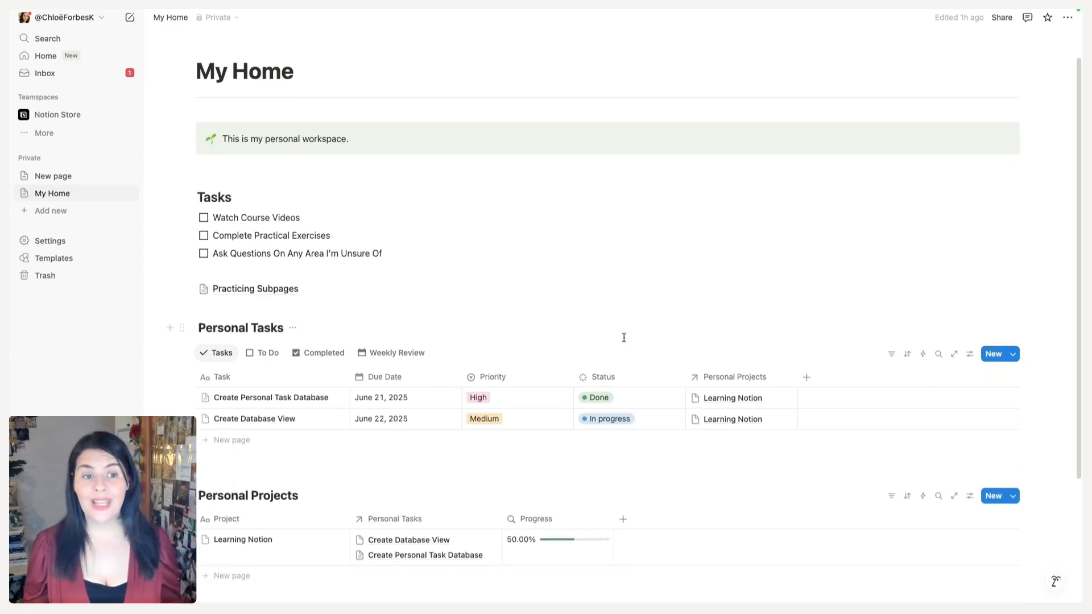
pyautogui.click(49, 183)
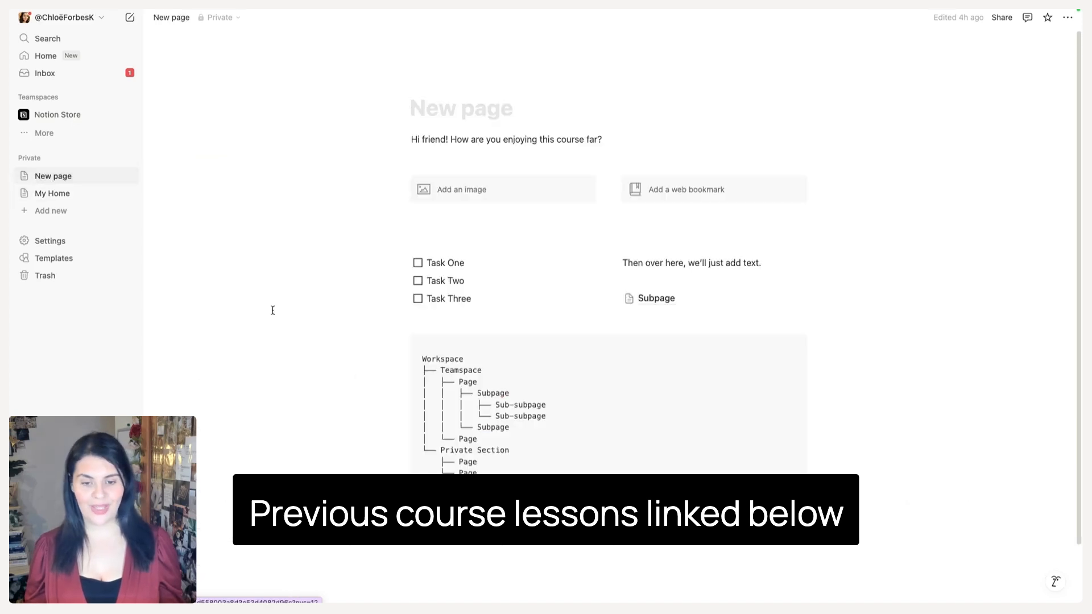
pyautogui.scroll(-2, 463, 507)
pyautogui.click(465, 508)
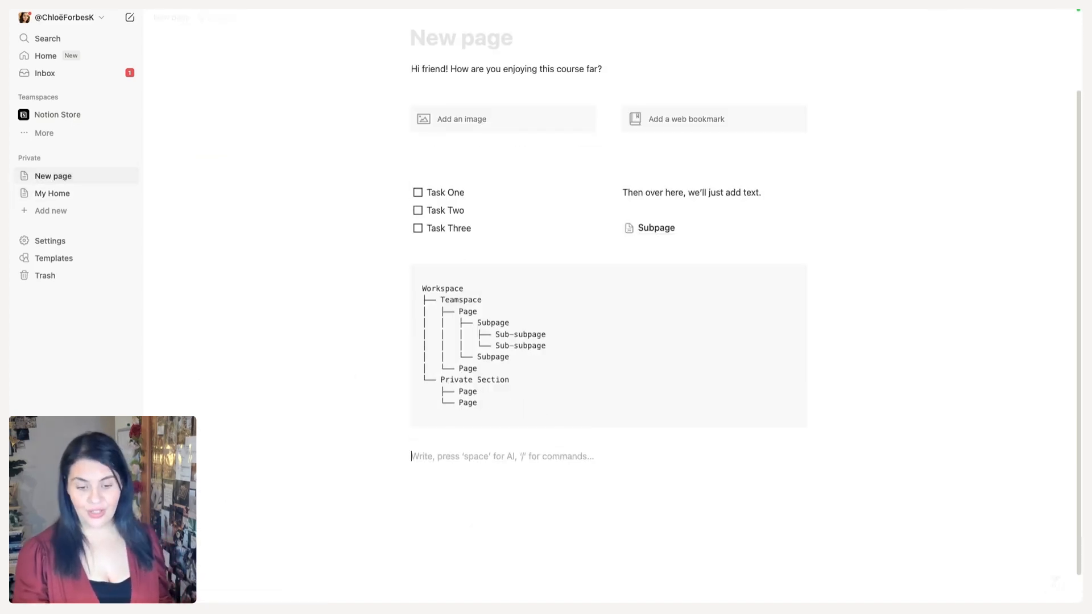
pyautogui.write('/')
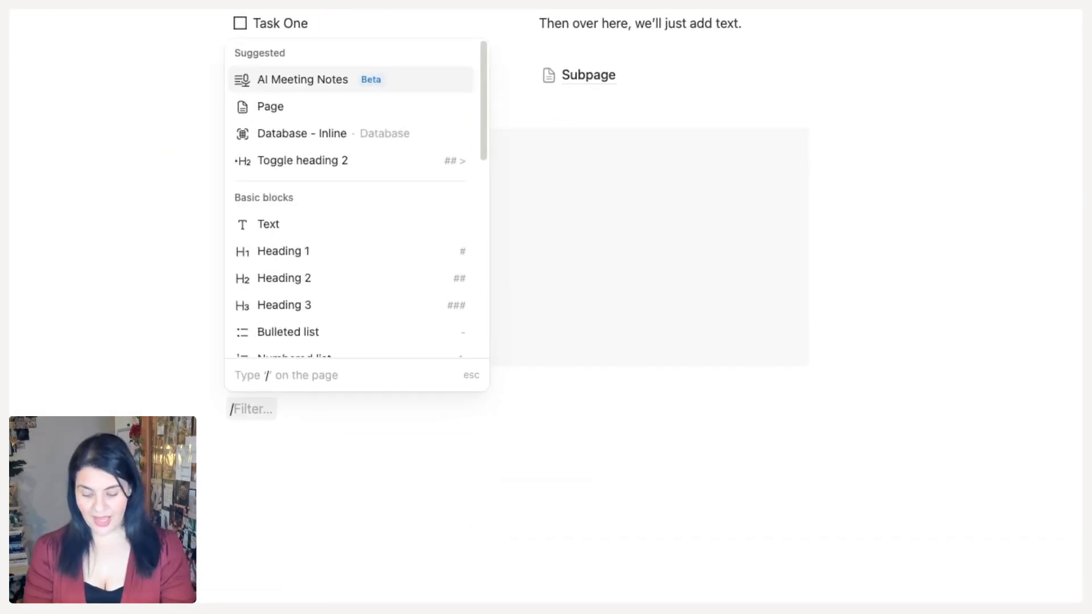
pyautogui.write(';')
pyautogui.press('BackSpace')
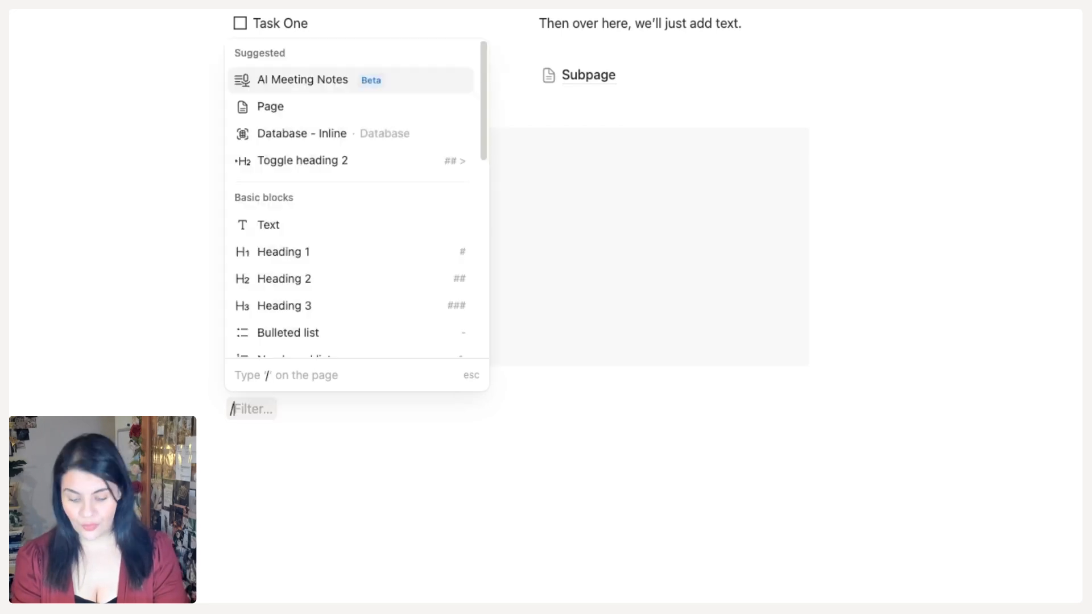
pyautogui.write('l')
pyautogui.press('BackSpace')
pyautogui.write('li')
pyautogui.write('nked view of database')
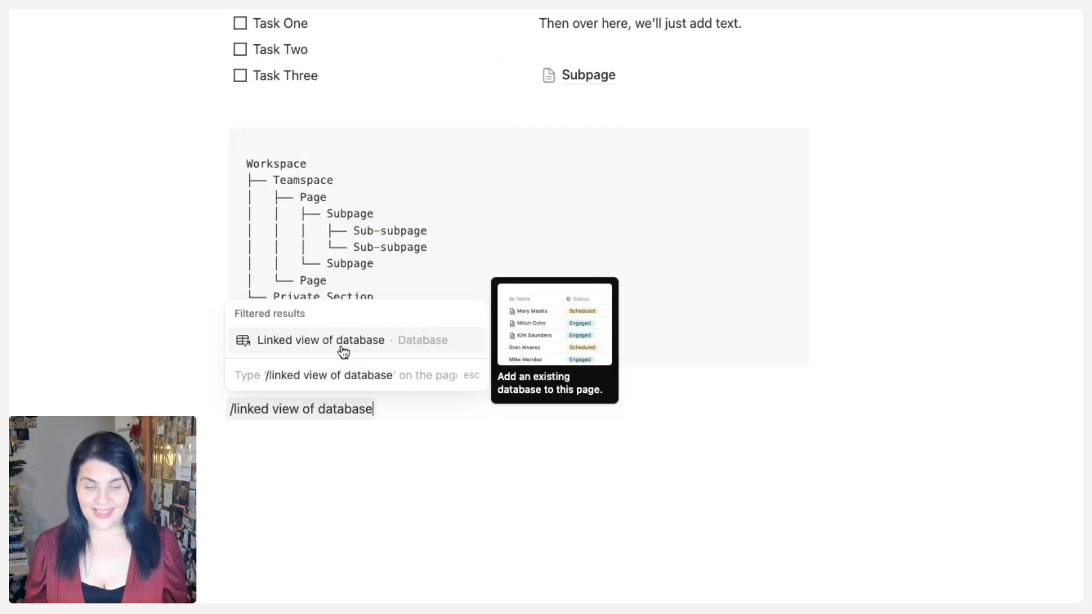
pyautogui.click(343, 340)
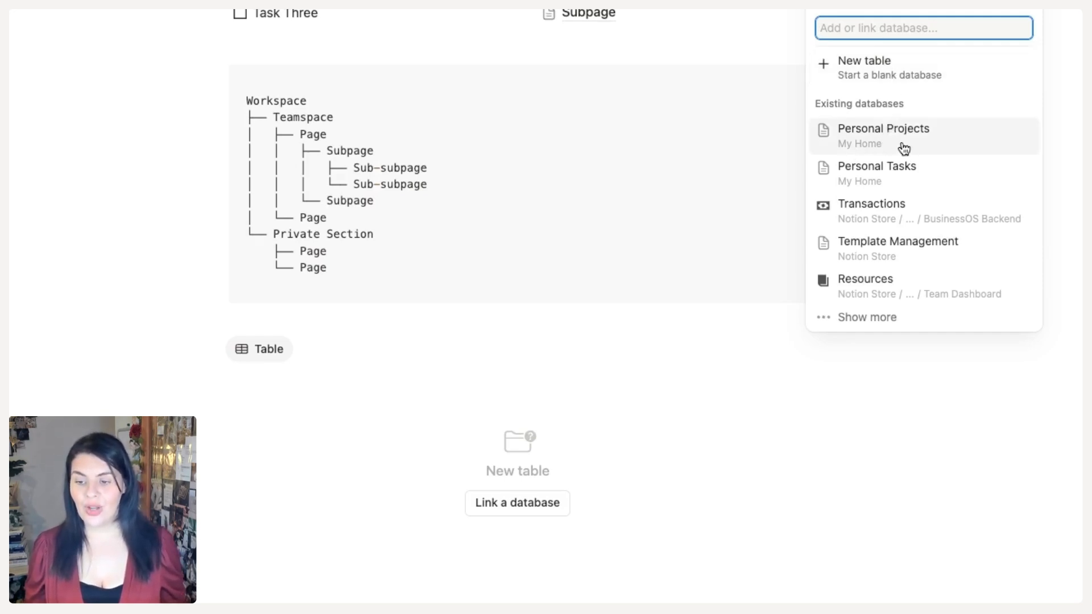
pyautogui.click(931, 179)
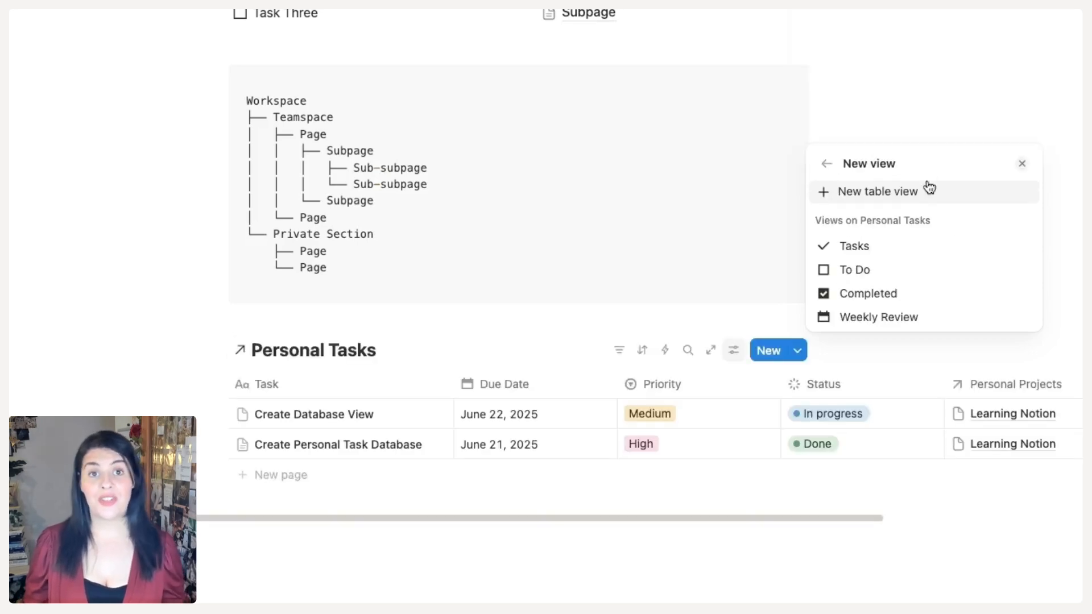
# Base the linked view on the existing Tasks view of Personal Tasks and change its layout to Board.
pyautogui.click(904, 271)
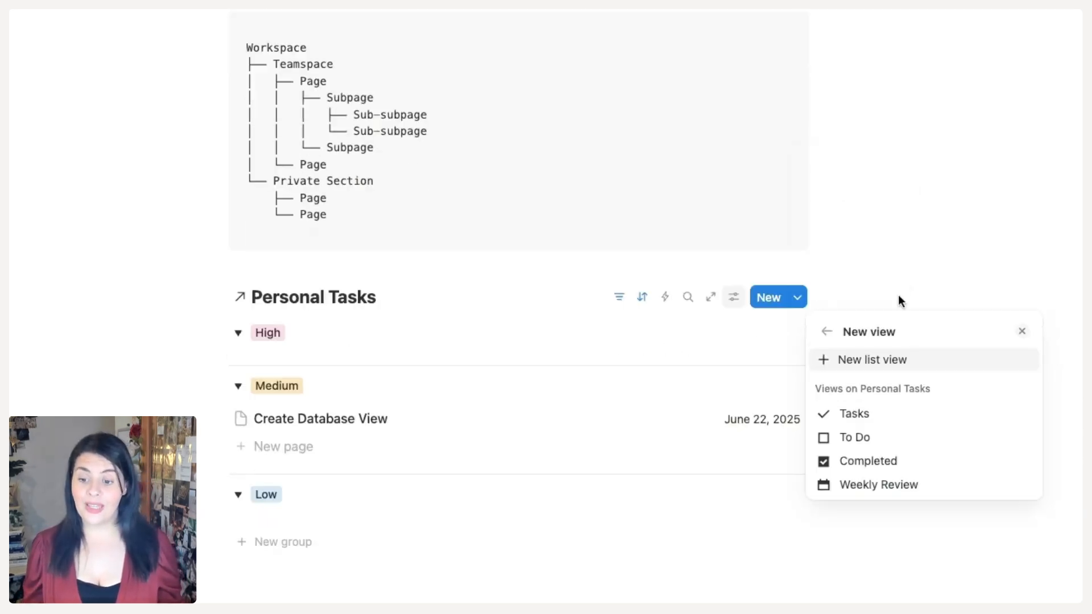
pyautogui.click(874, 360)
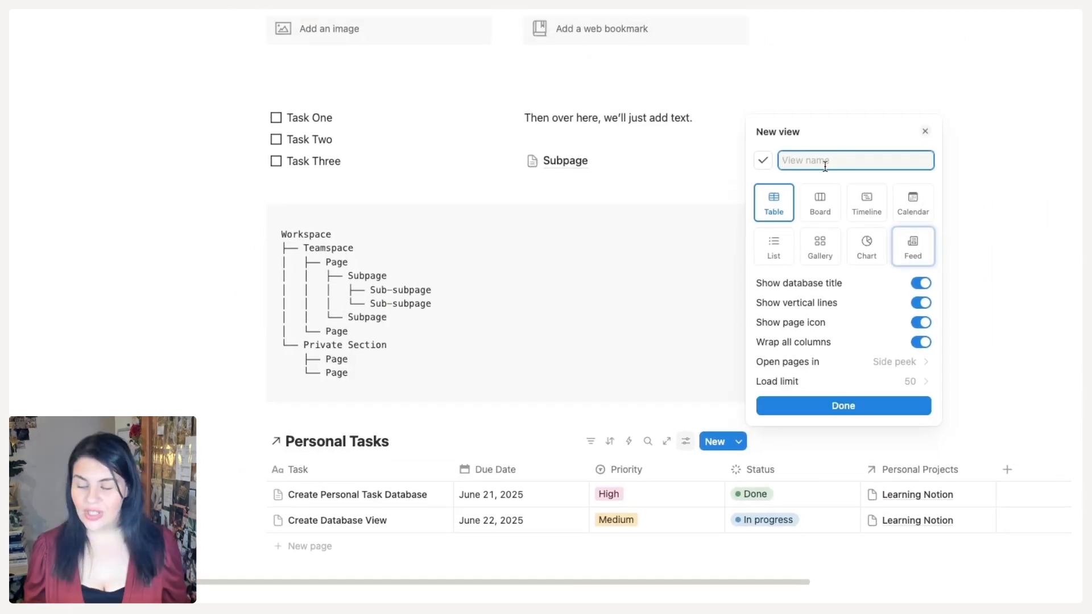
pyautogui.click(820, 202)
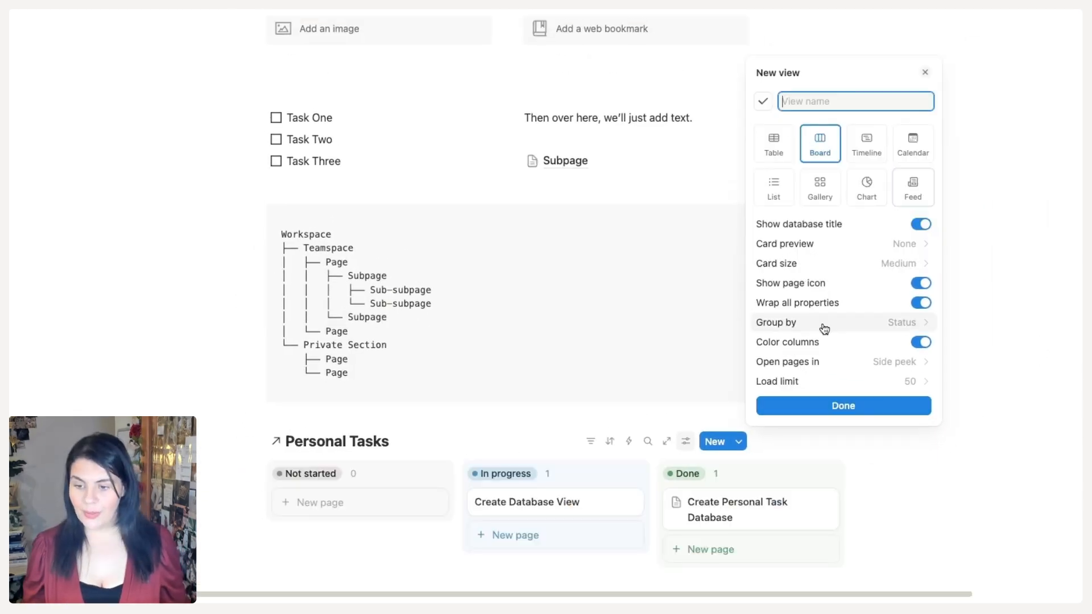
pyautogui.click(882, 406)
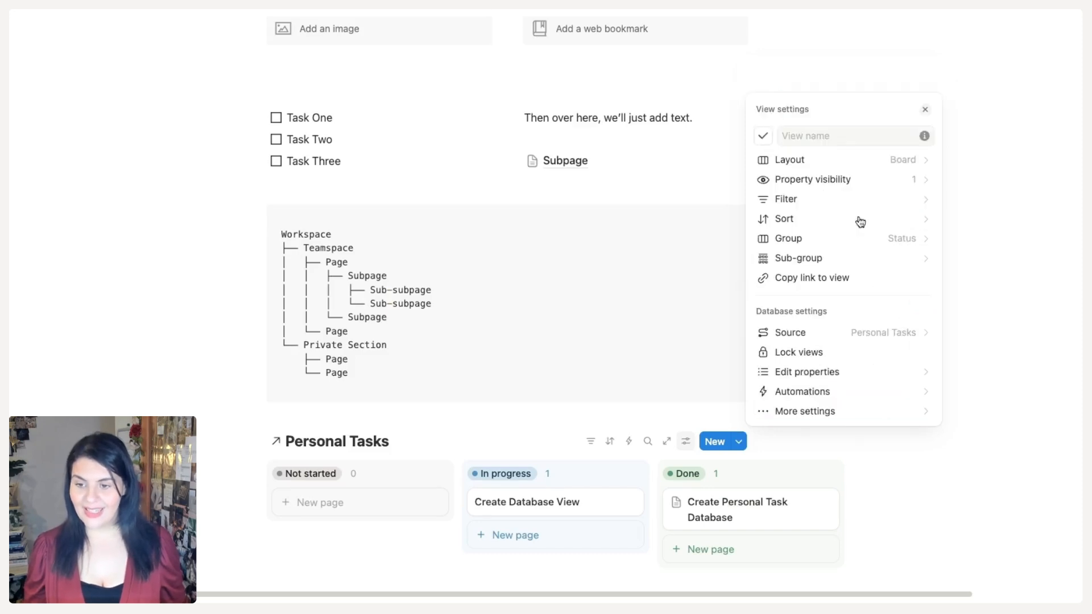
# Show the Due Date and Priority properties on the task board's cards, with Due Date first.
pyautogui.click(848, 180)
pyautogui.click(923, 392)
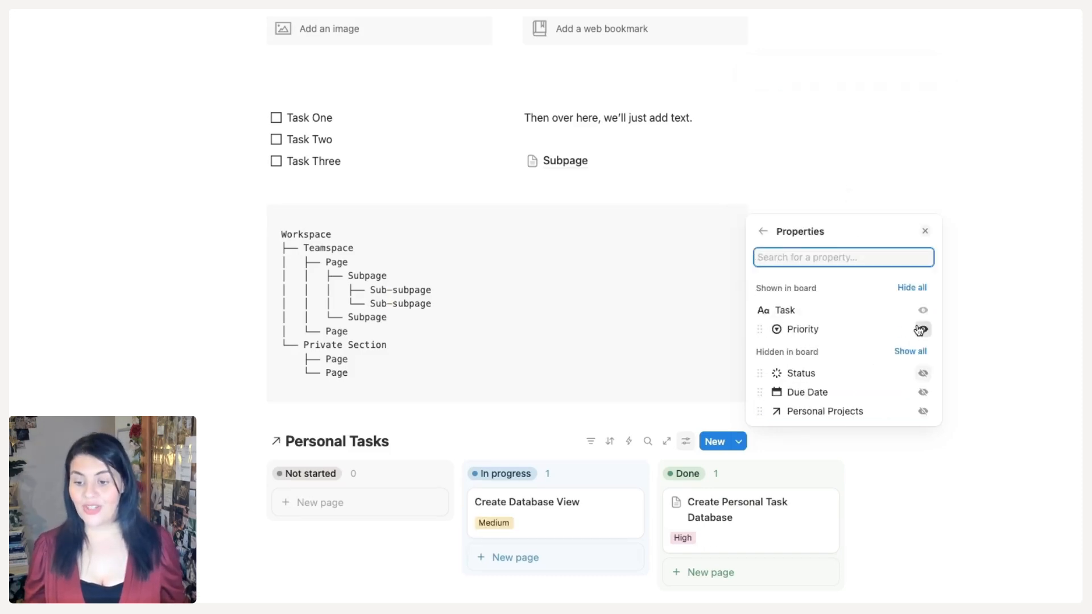
pyautogui.click(923, 329)
pyautogui.click(922, 390)
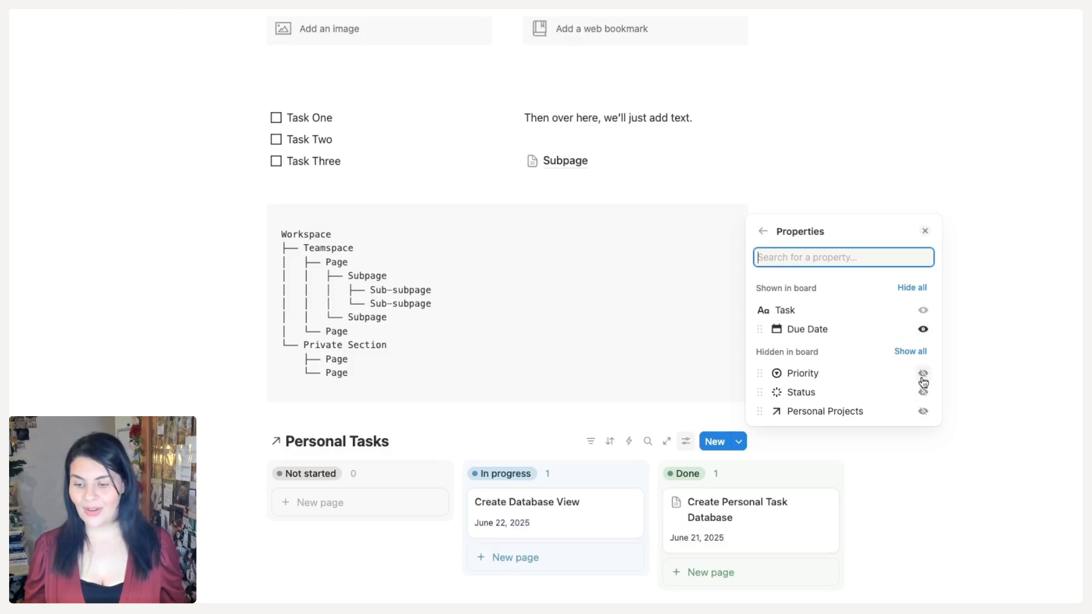
pyautogui.click(923, 373)
pyautogui.click(941, 483)
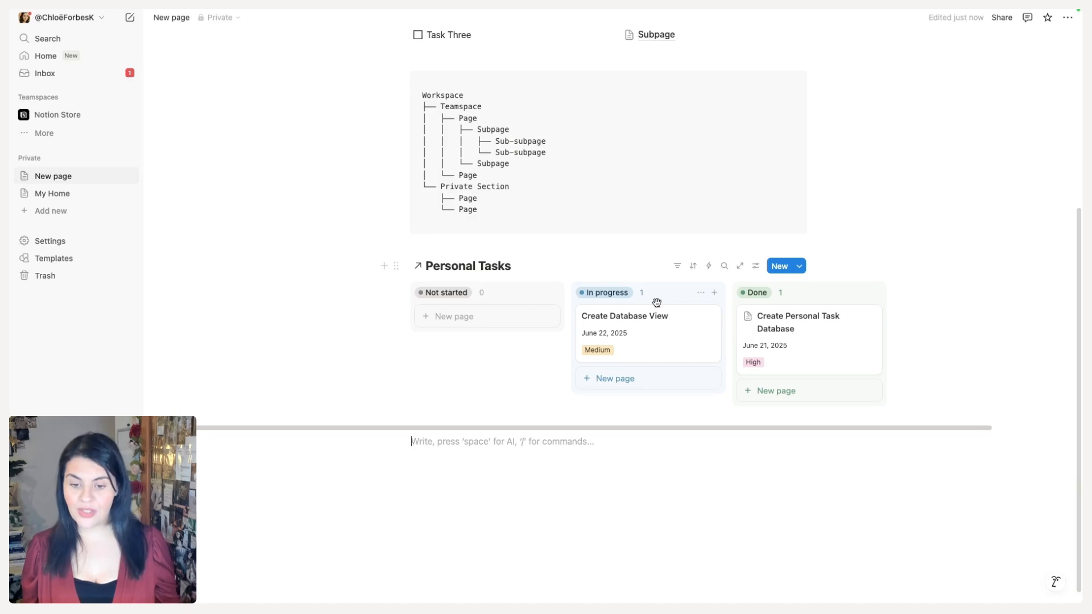
pyautogui.moveTo(656, 308); pyautogui.dragTo(632, 326)
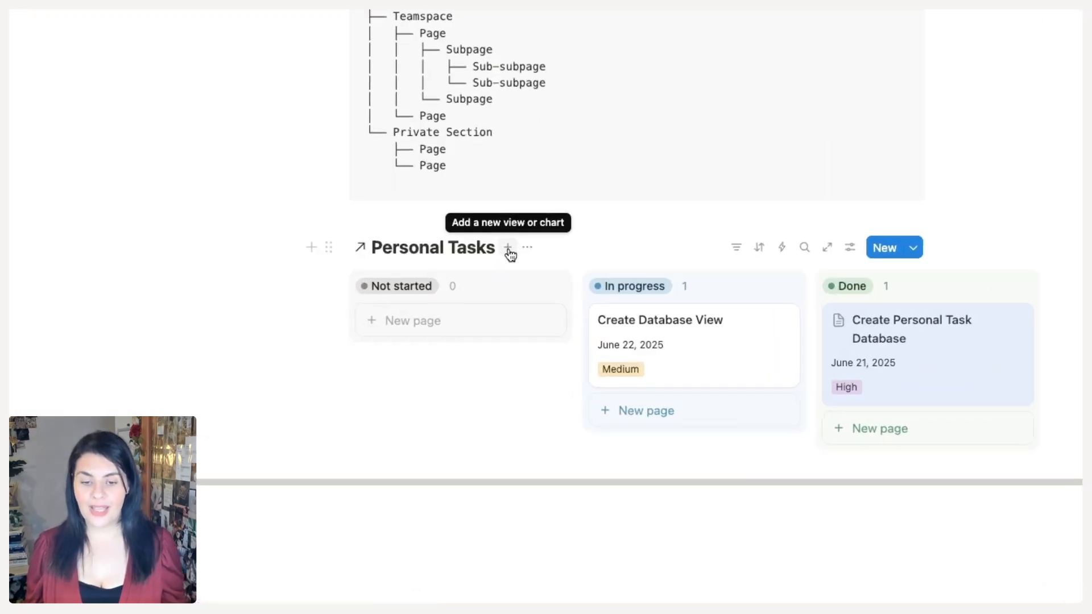
# Add a second, empty view to the linked Personal Tasks block and link it to the Personal Projects database.
pyautogui.click(508, 249)
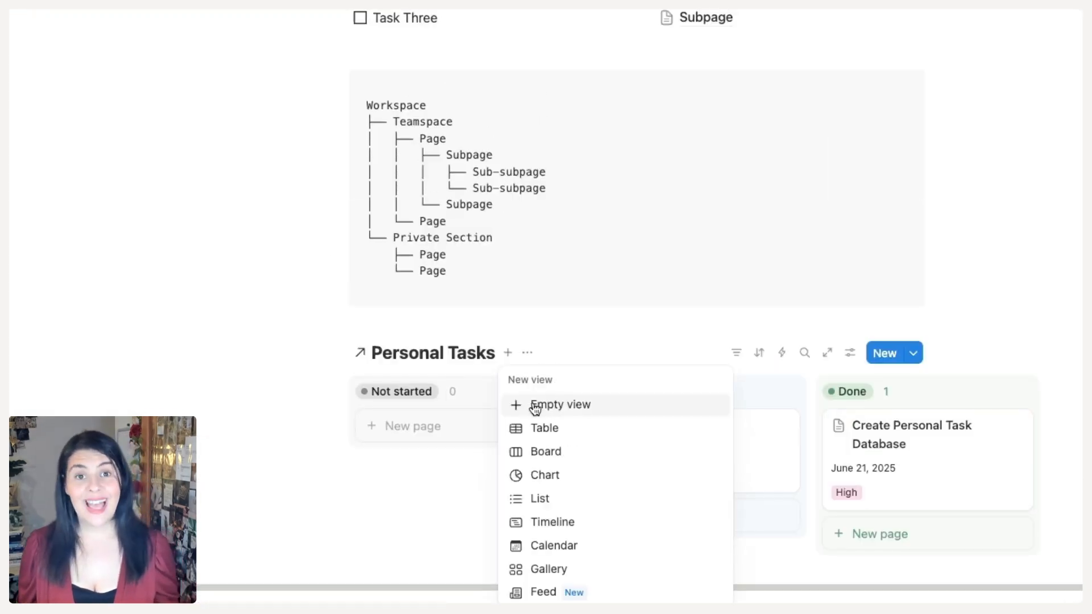
pyautogui.click(535, 408)
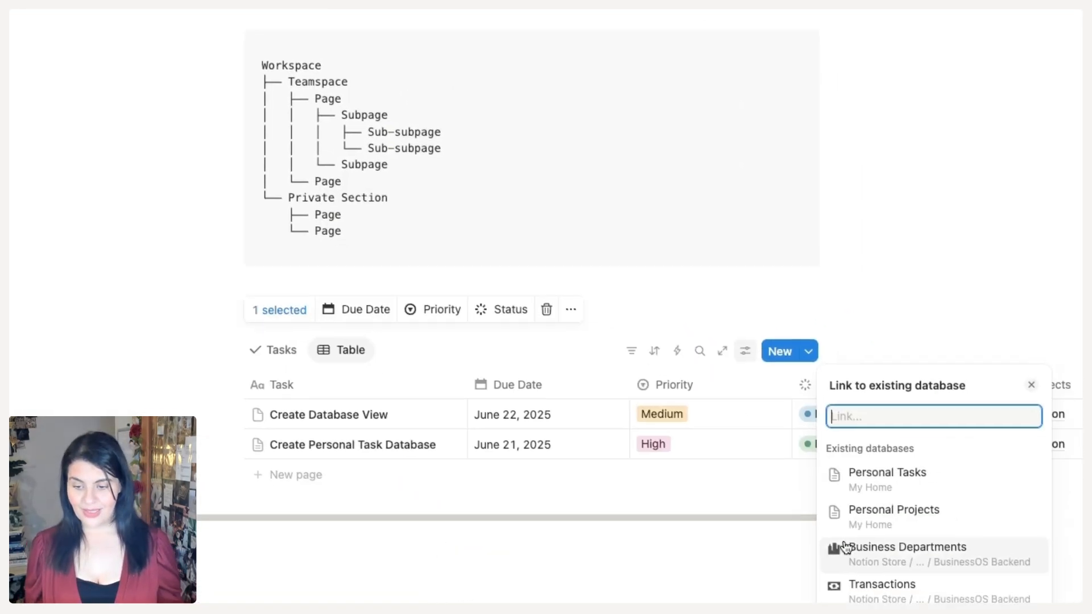
pyautogui.click(859, 508)
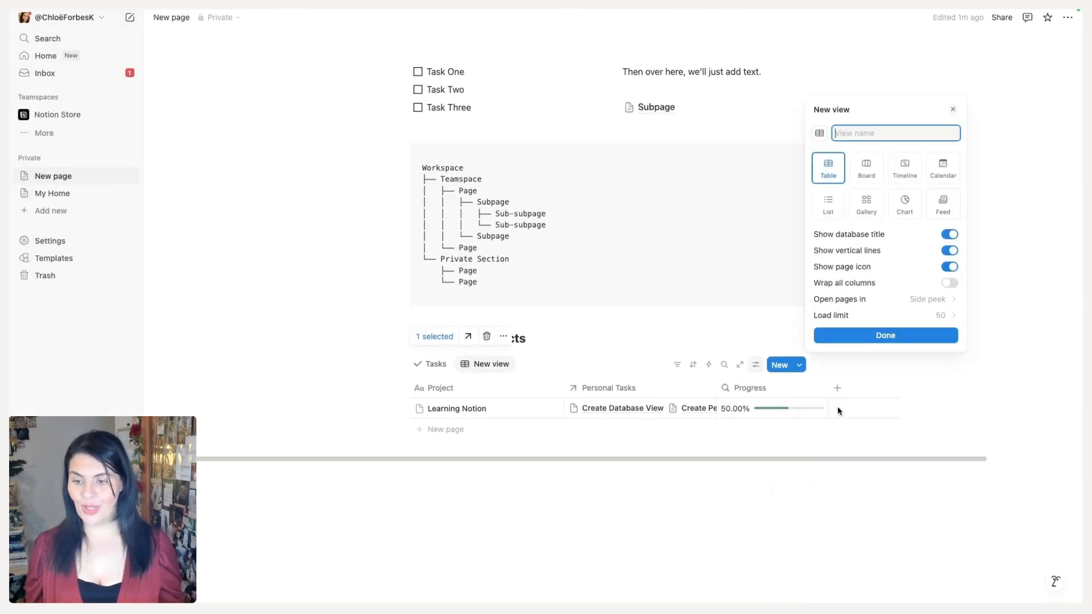
# Set up the new view as a Gallery named Projects with a briefcase icon and card preview set to None.
pyautogui.click(868, 206)
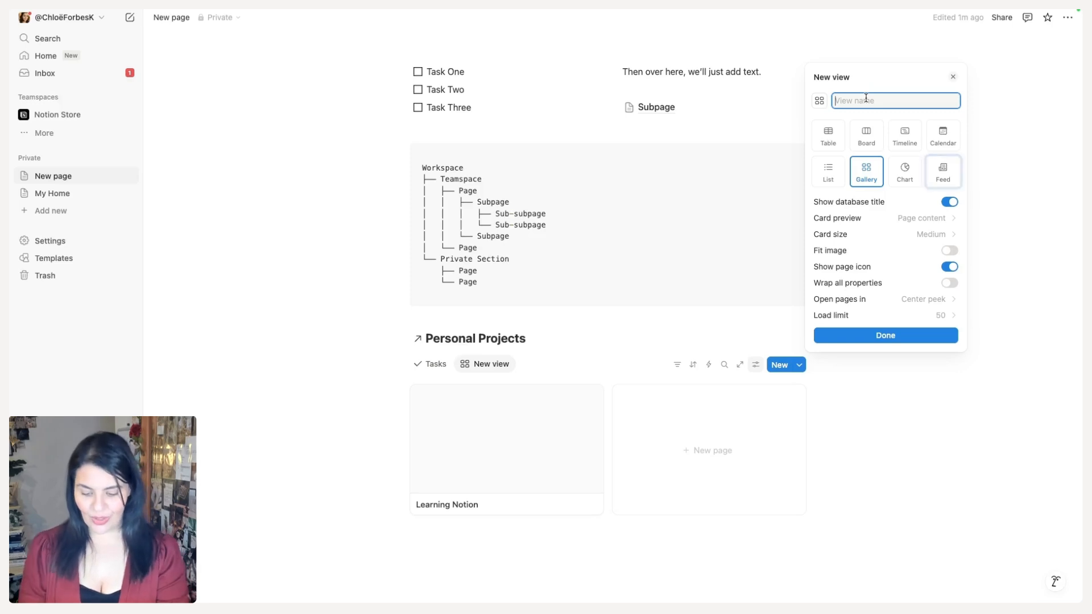
pyautogui.write('Projects')
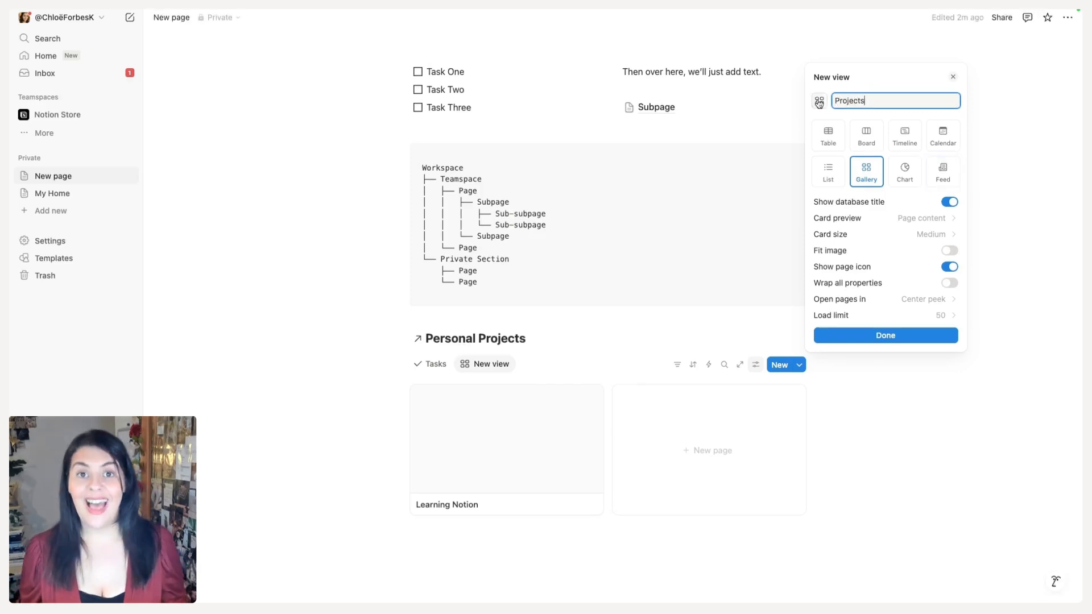
pyautogui.click(909, 220)
pyautogui.click(904, 249)
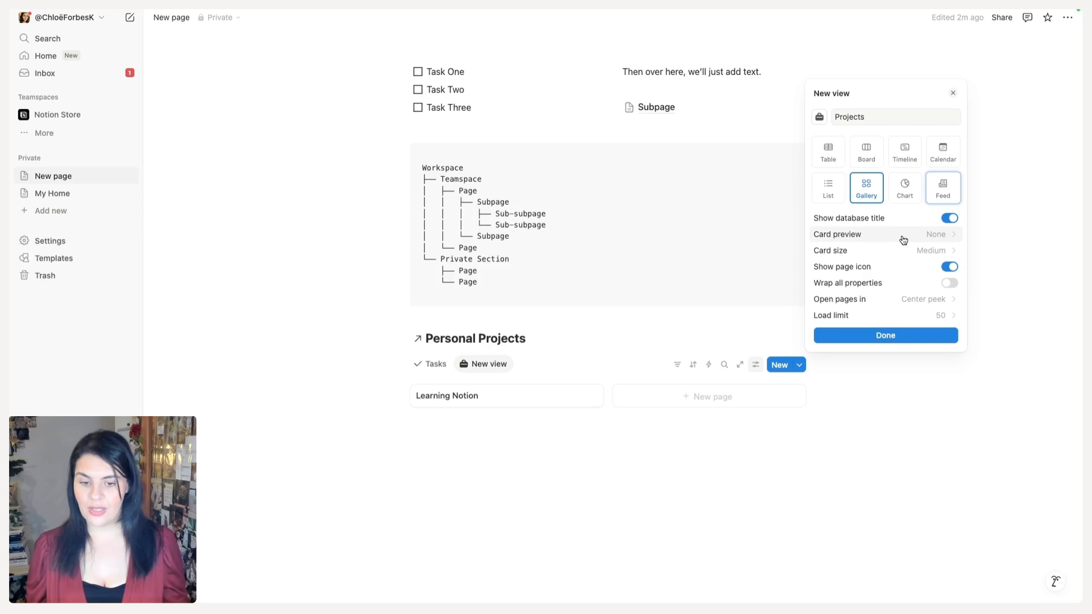
pyautogui.click(895, 336)
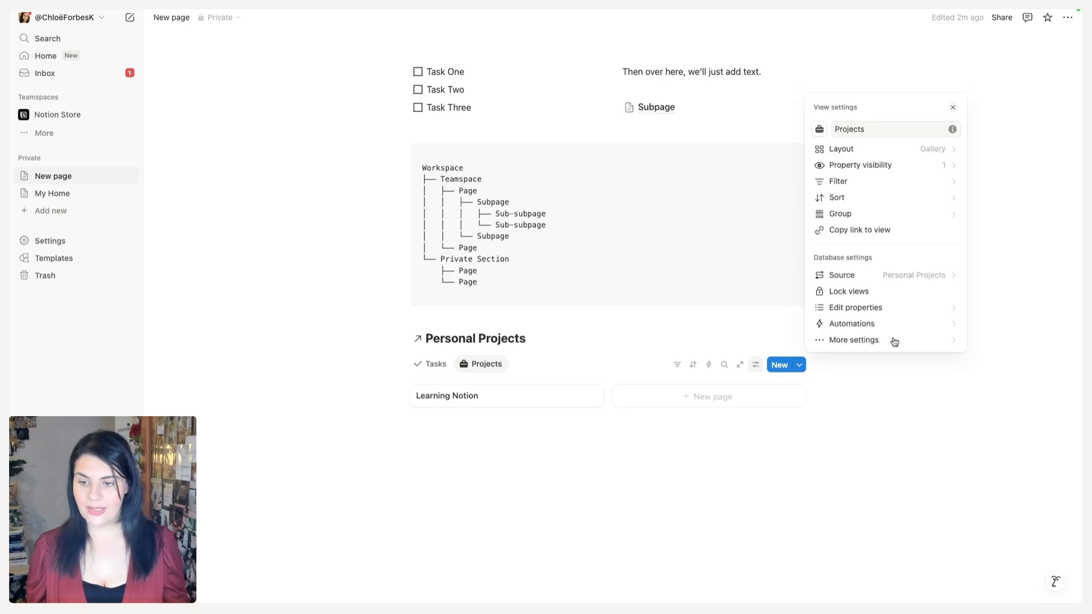
# Show the Progress property on the Projects gallery cards.
pyautogui.click(861, 165)
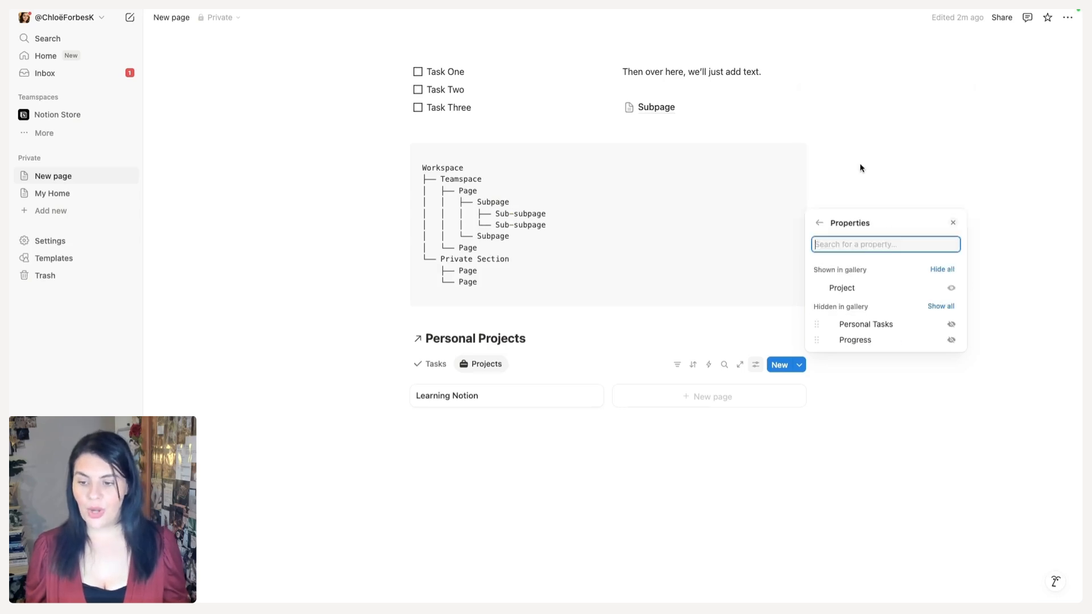
pyautogui.click(952, 341)
pyautogui.click(588, 356)
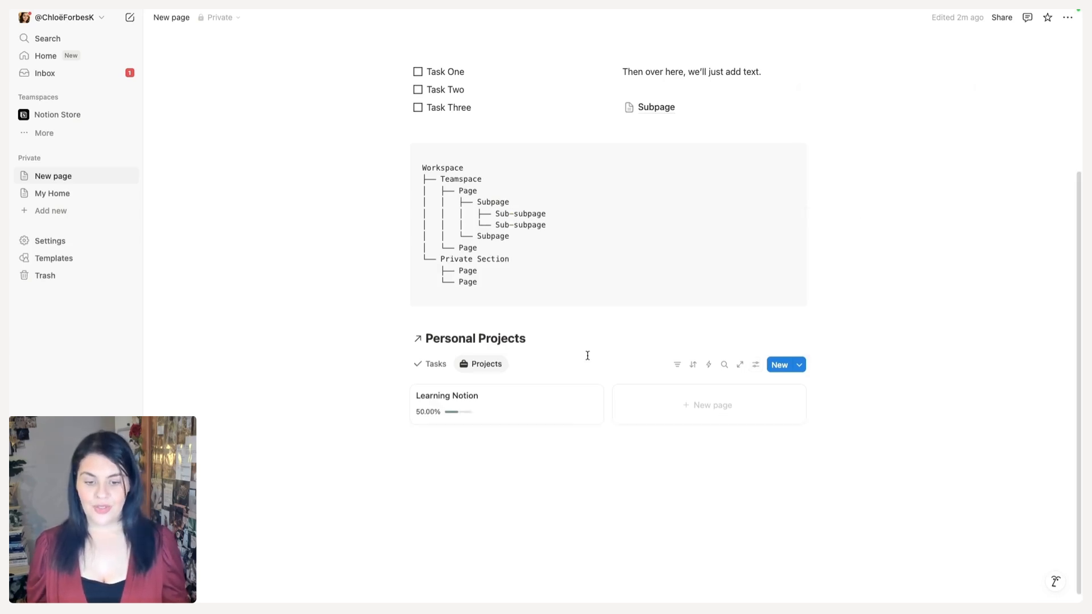
# Move the Projects view ahead of the Tasks view and switch between the two to check them.
pyautogui.moveTo(479, 374); pyautogui.dragTo(429, 373)
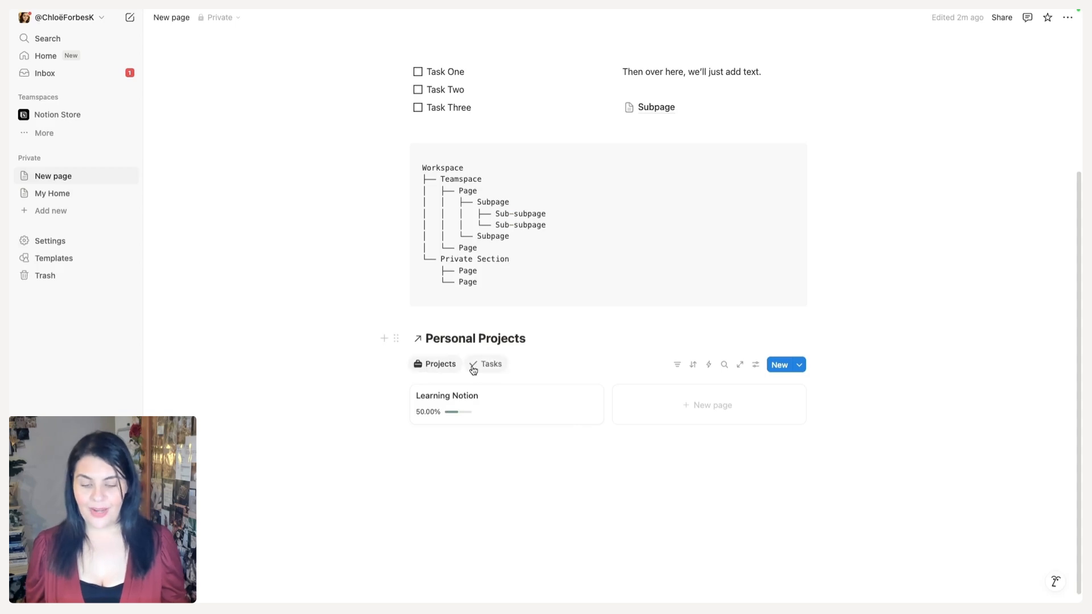
pyautogui.click(478, 368)
pyautogui.click(435, 366)
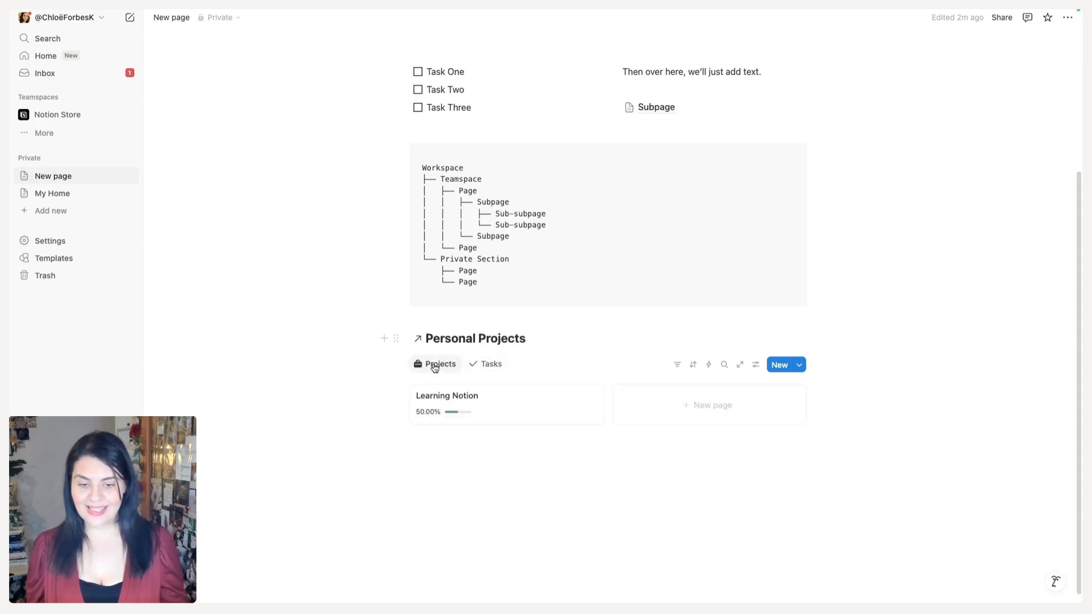
# Switch to the Tasks board view and hide its Personal Tasks database title.
pyautogui.click(484, 366)
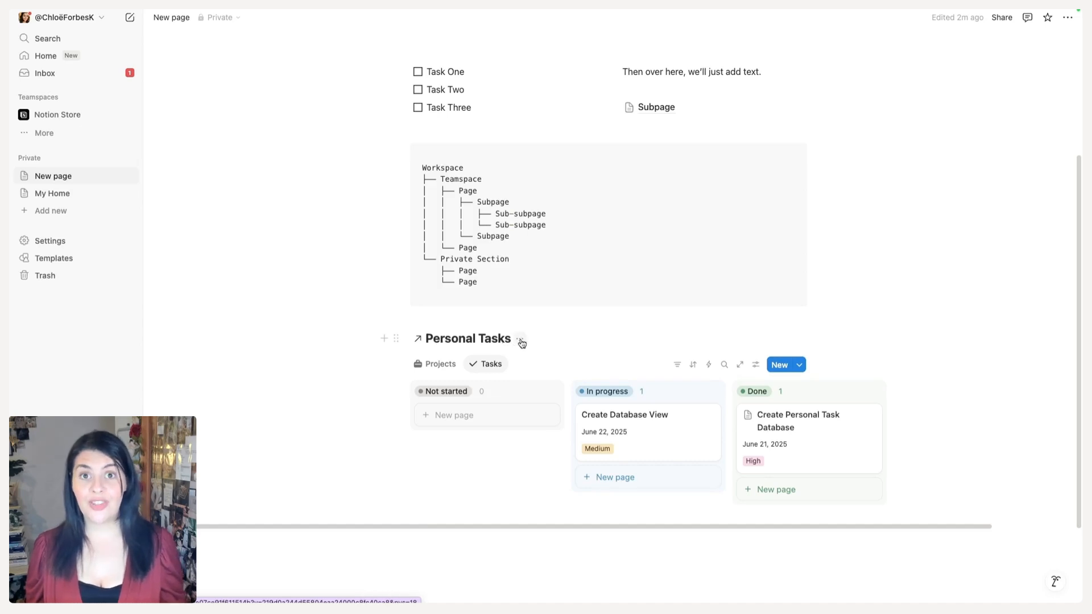
pyautogui.click(521, 341)
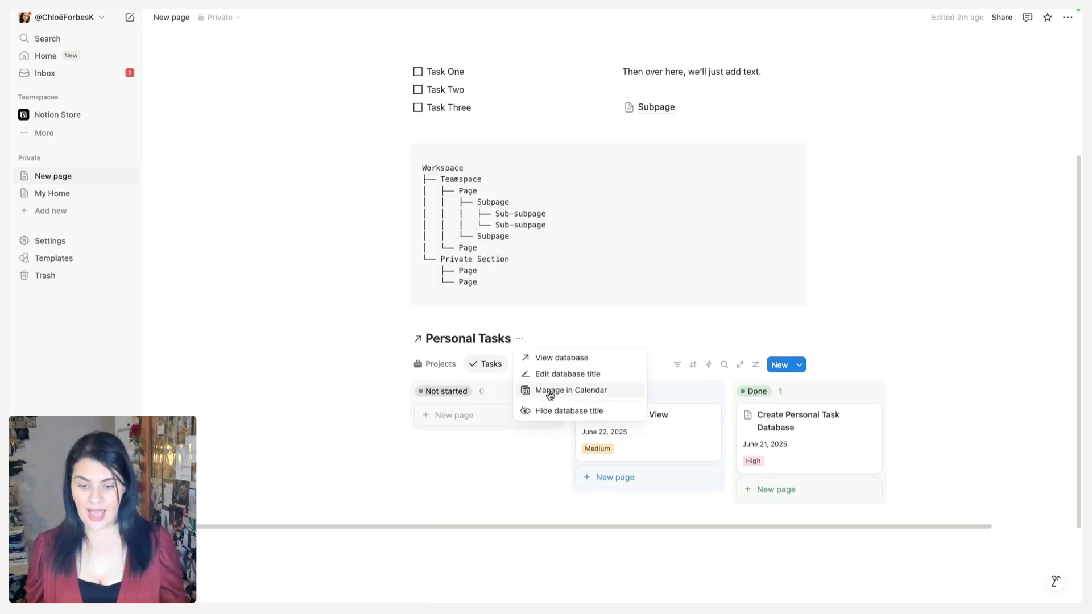
pyautogui.click(548, 414)
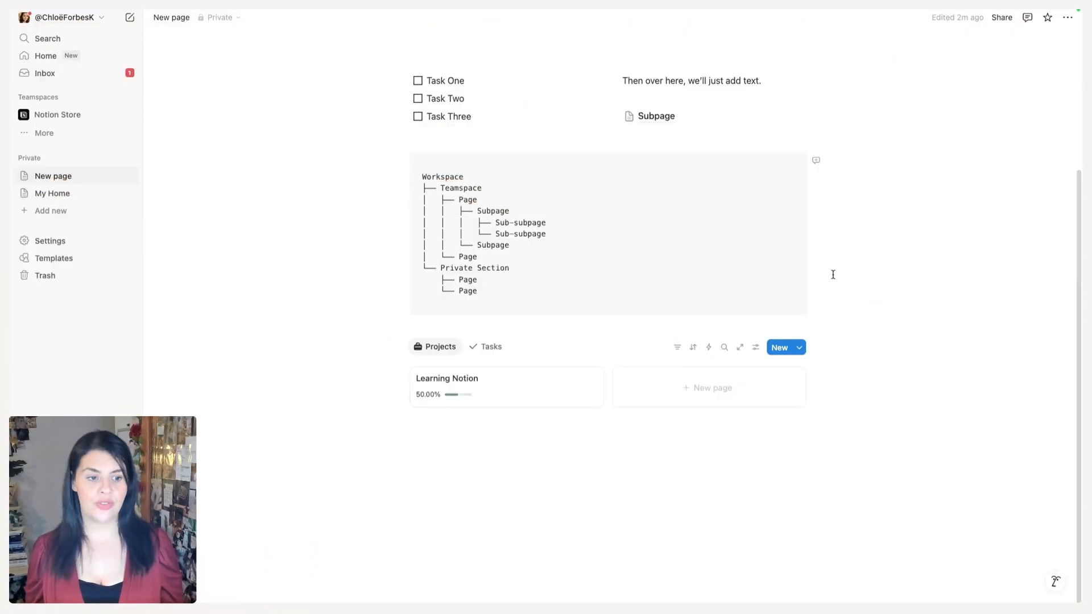
# Open the My Home page and look over its original Personal Tasks and Personal Projects databases.
pyautogui.click(59, 199)
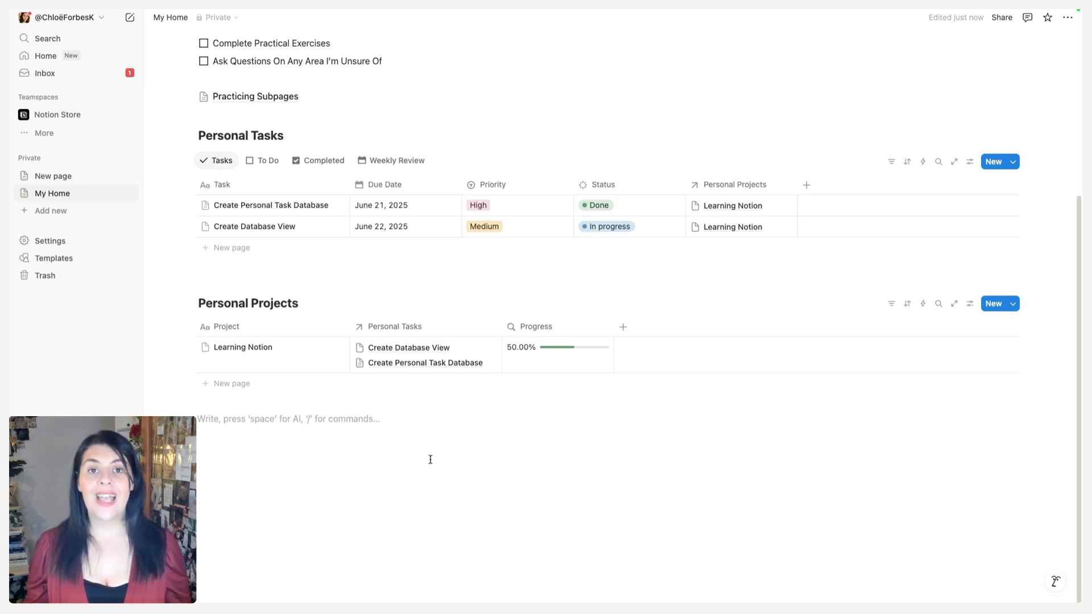
pyautogui.scroll(5, 431, 460)
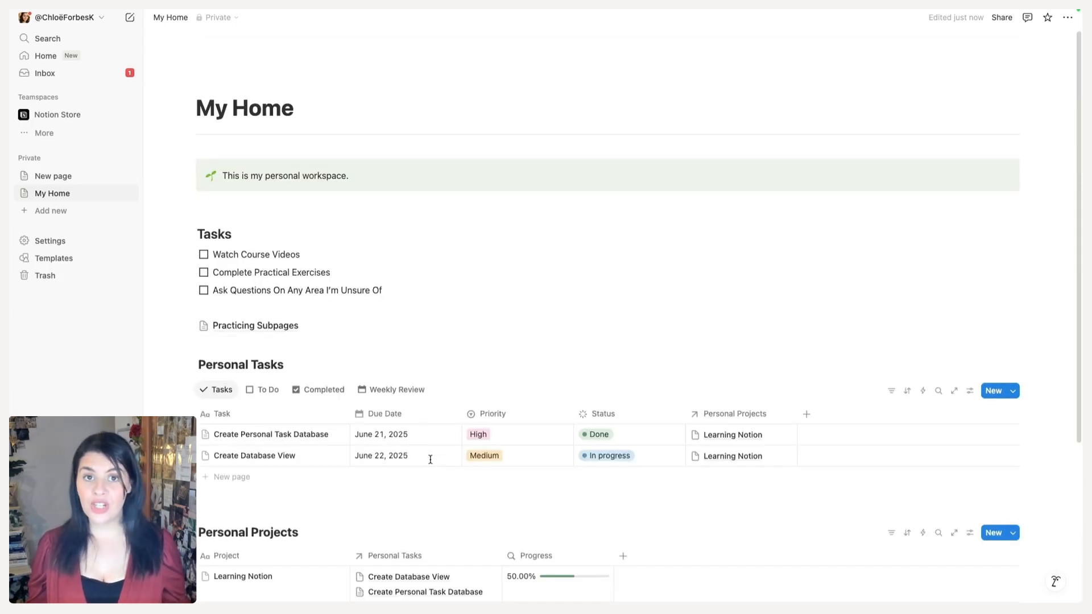
pyautogui.scroll(-5, 432, 464)
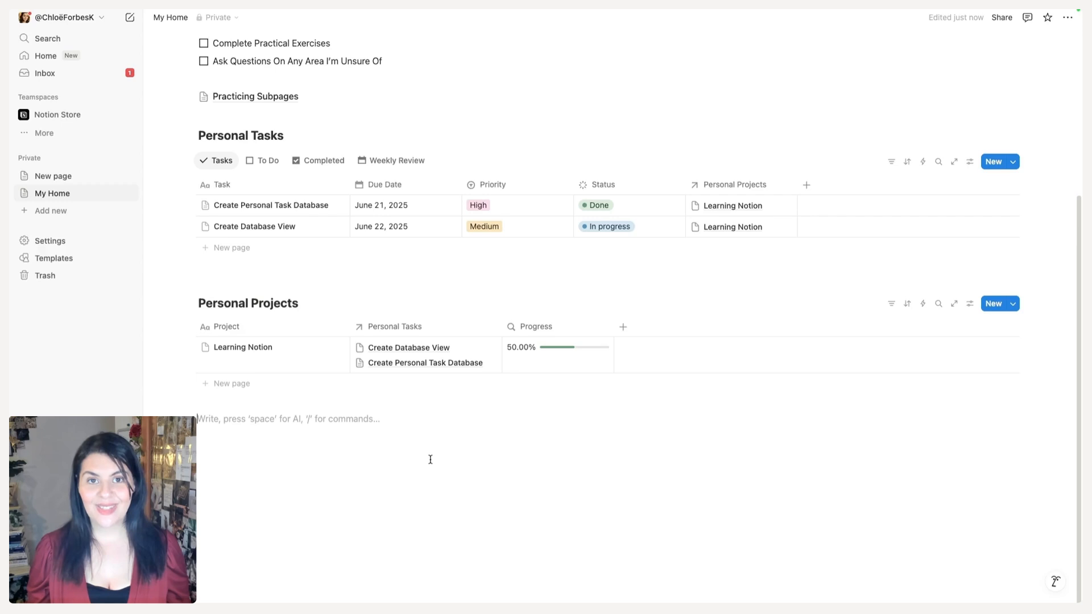
pyautogui.scroll(5, 431, 460)
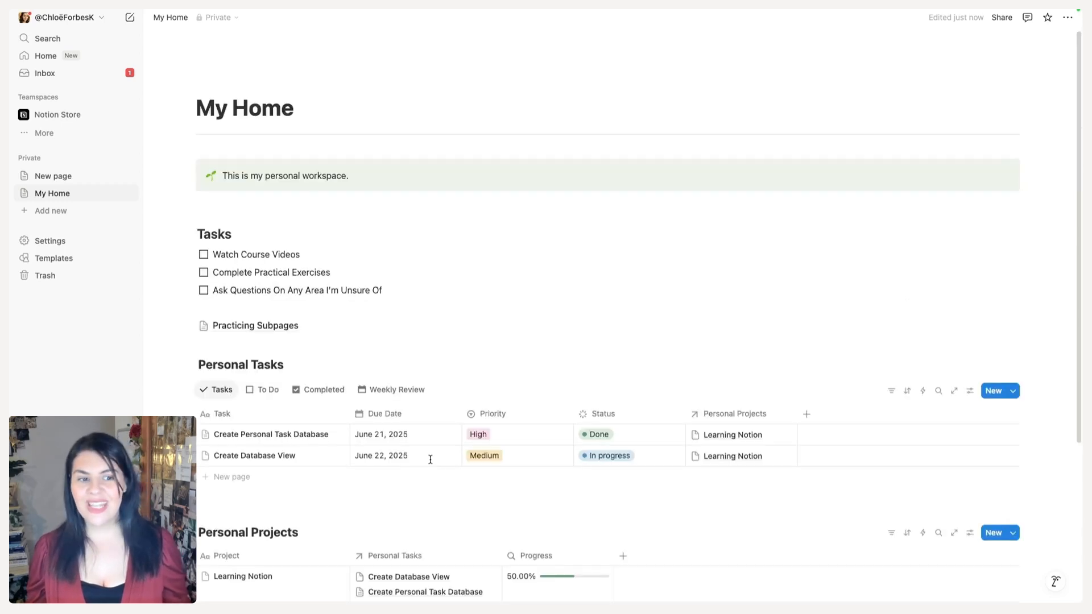
pyautogui.moveTo(339, 105)
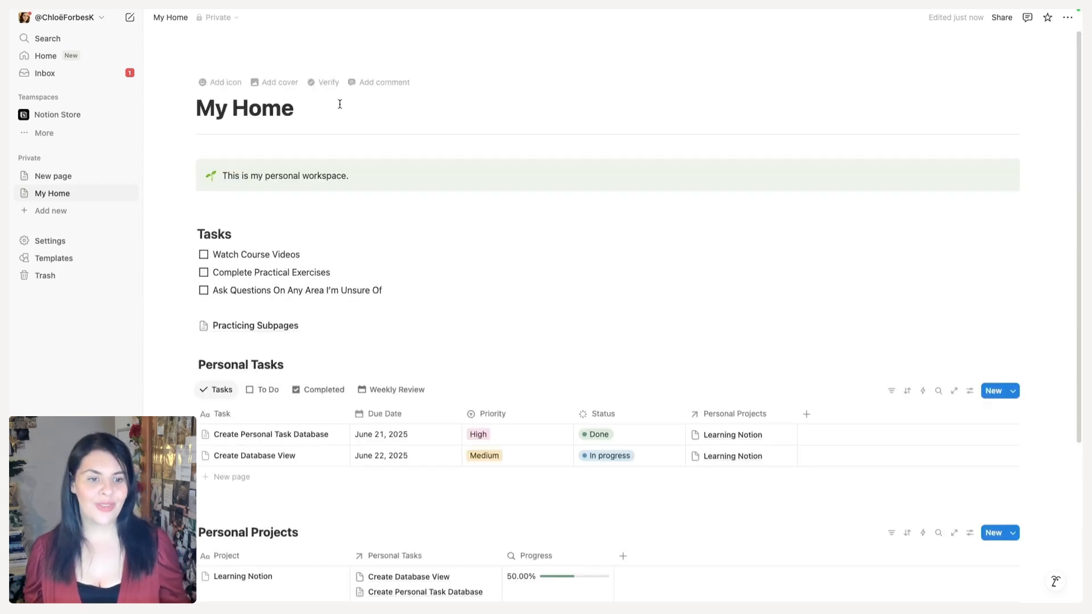
# Add a house icon and a cover photo of clouds to the My Home page.
pyautogui.click(222, 83)
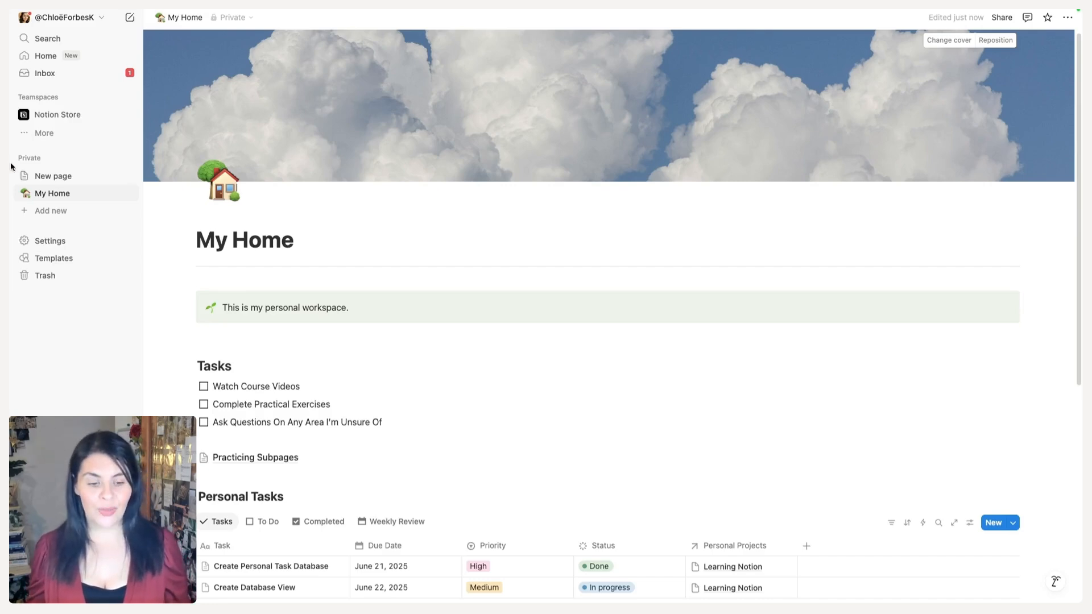
# Add a task named Mastering Linked Views to the Personal Tasks table and open it as a full page.
pyautogui.scroll(-2, 537, 369)
pyautogui.scroll(-5, 536, 375)
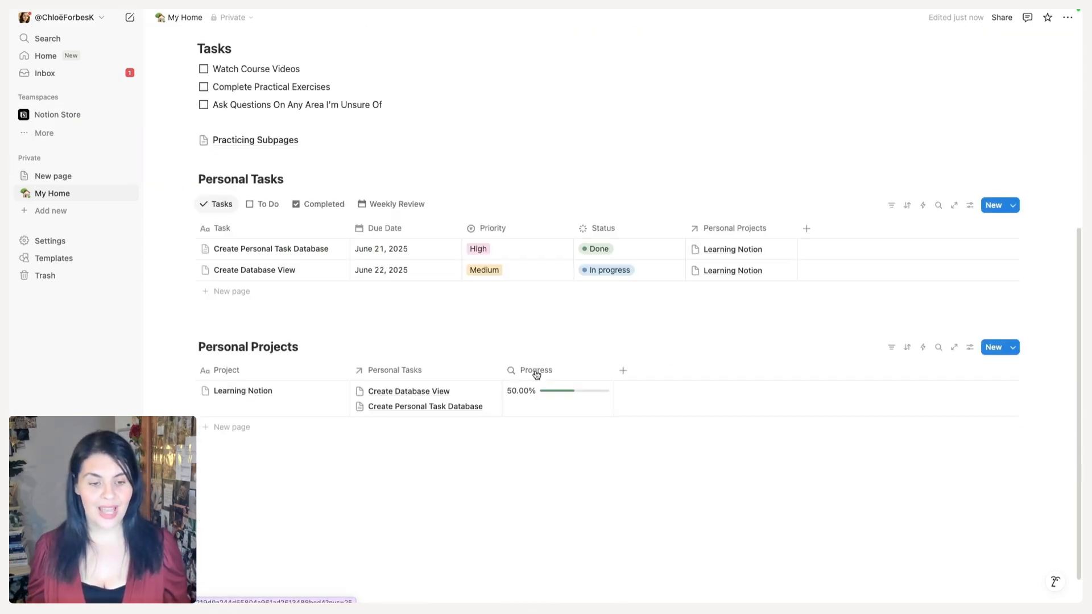
pyautogui.click(232, 291)
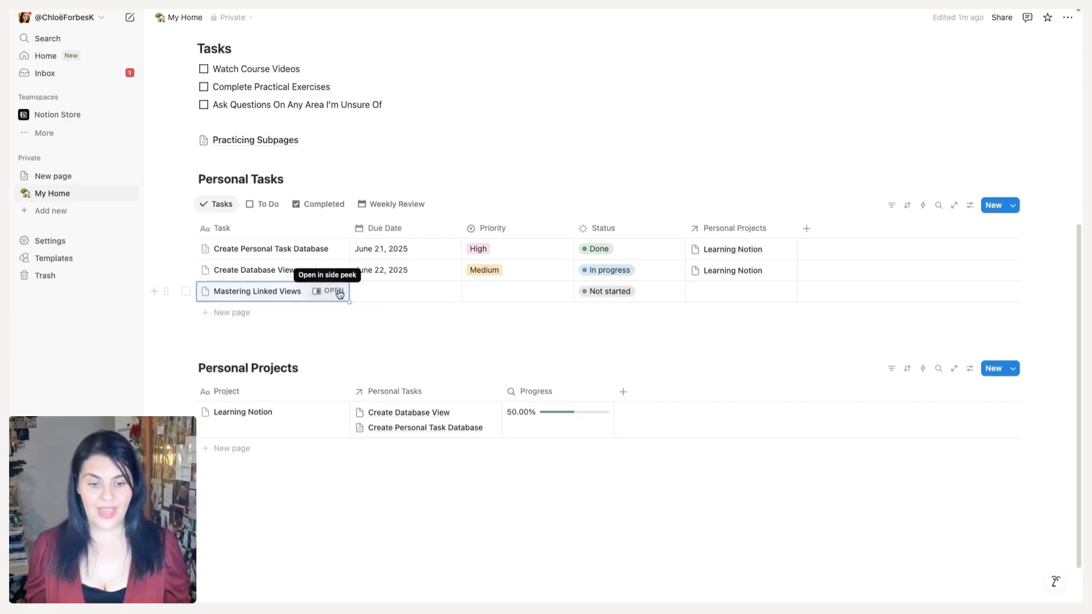
pyautogui.click(335, 292)
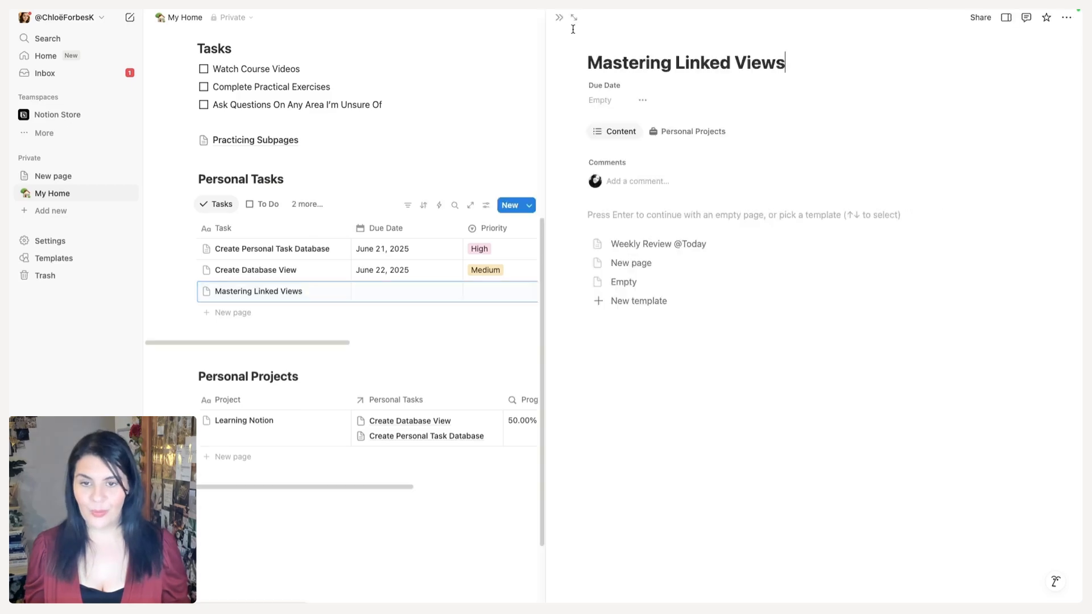
pyautogui.click(576, 21)
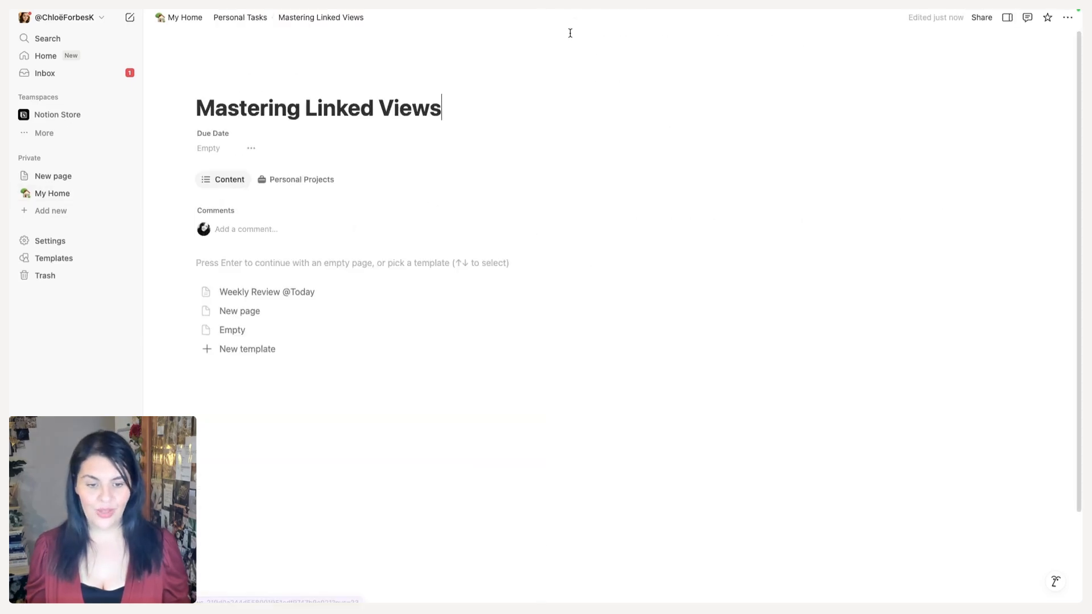
# Insert a linked view of the Personal Tasks database in the body of the Mastering Linked Views page.
pyautogui.click(380, 265)
pyautogui.write('/linked')
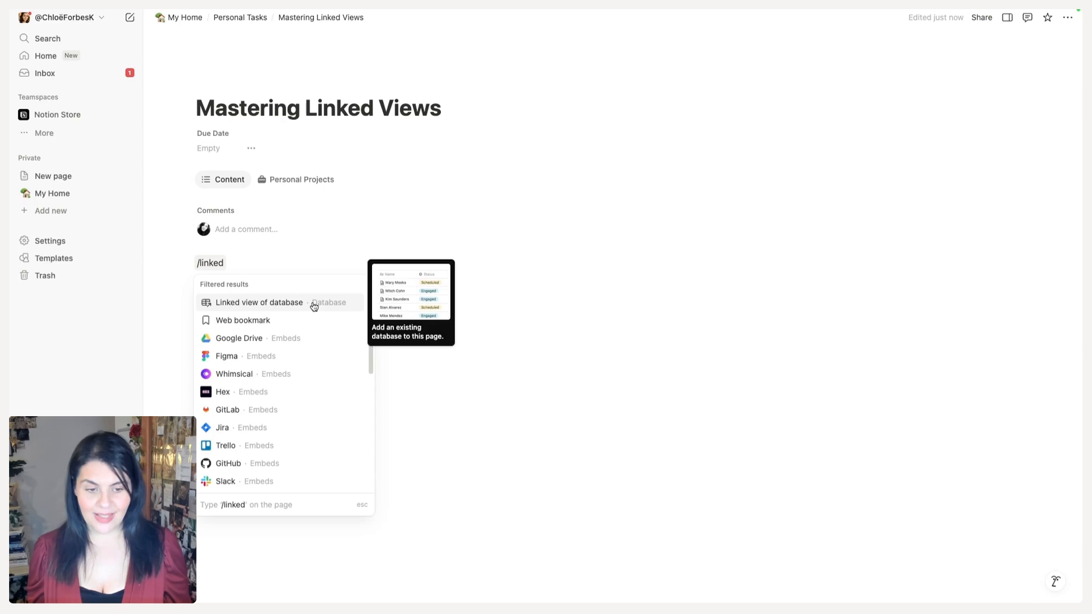
pyautogui.click(314, 305)
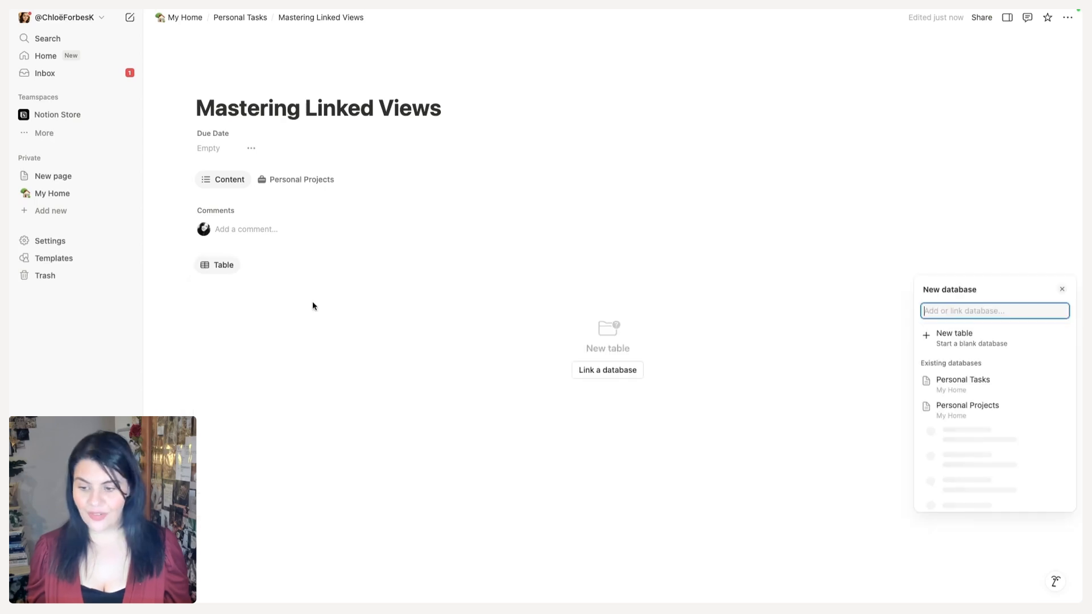
pyautogui.click(964, 385)
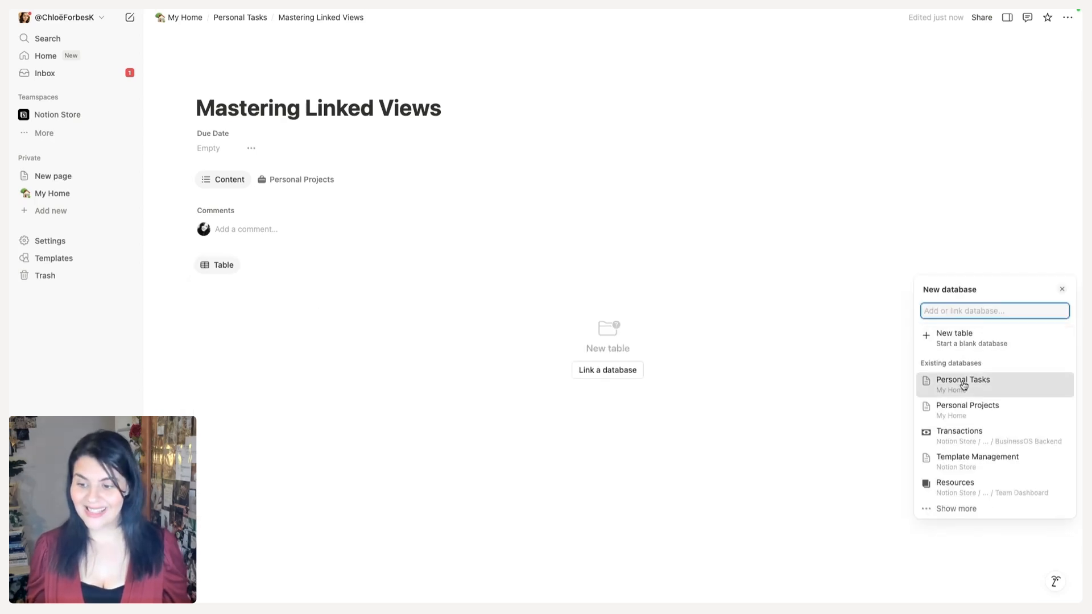
# Set the linked view's layout to Board and name the view Tasks.
pyautogui.click(955, 310)
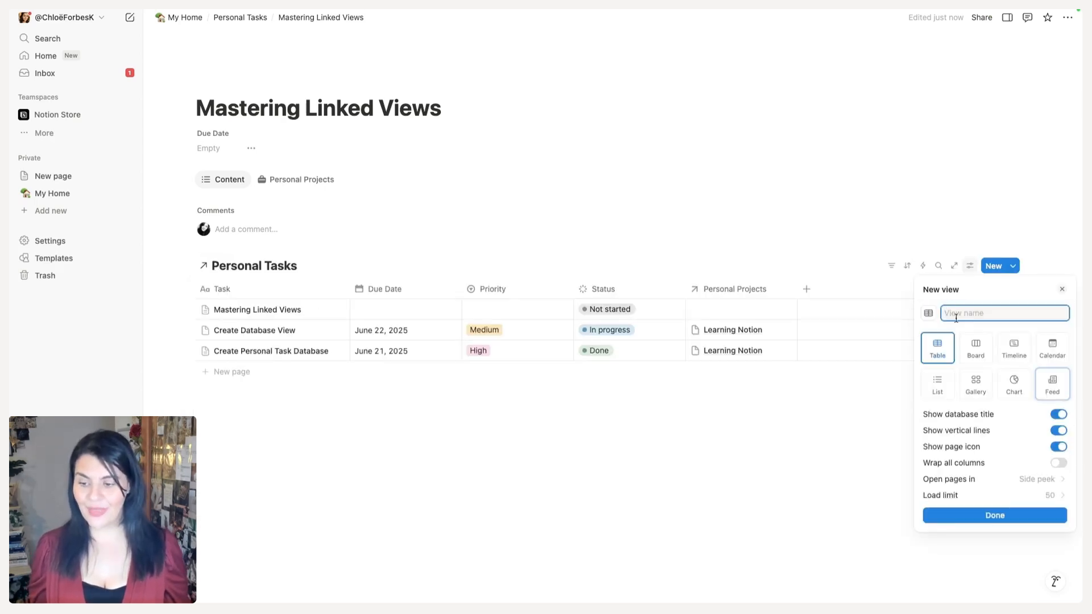
pyautogui.click(976, 348)
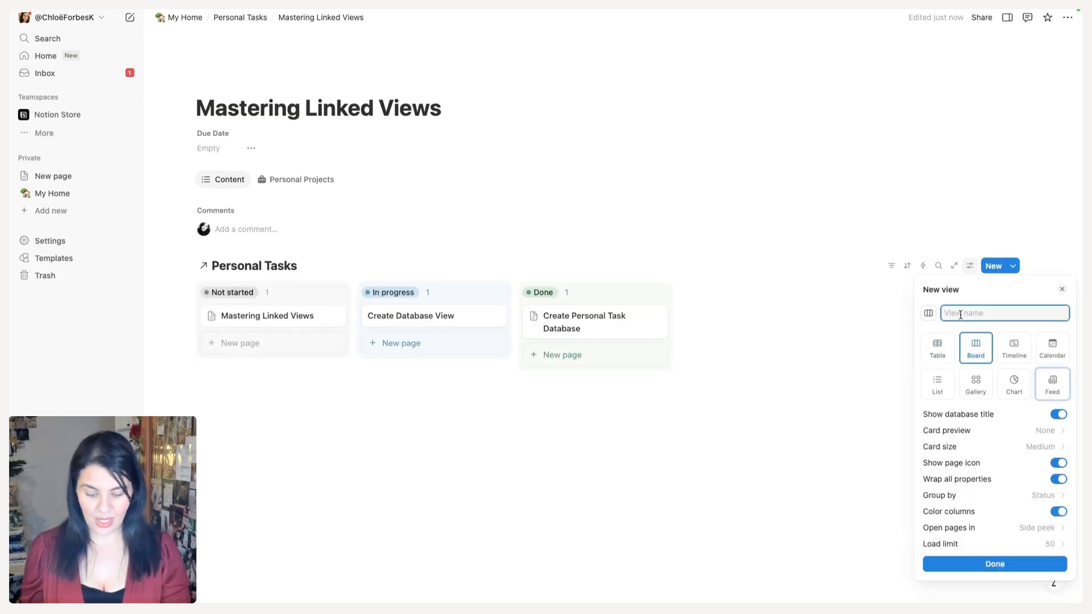
pyautogui.press('capslock')
pyautogui.write('Tasks')
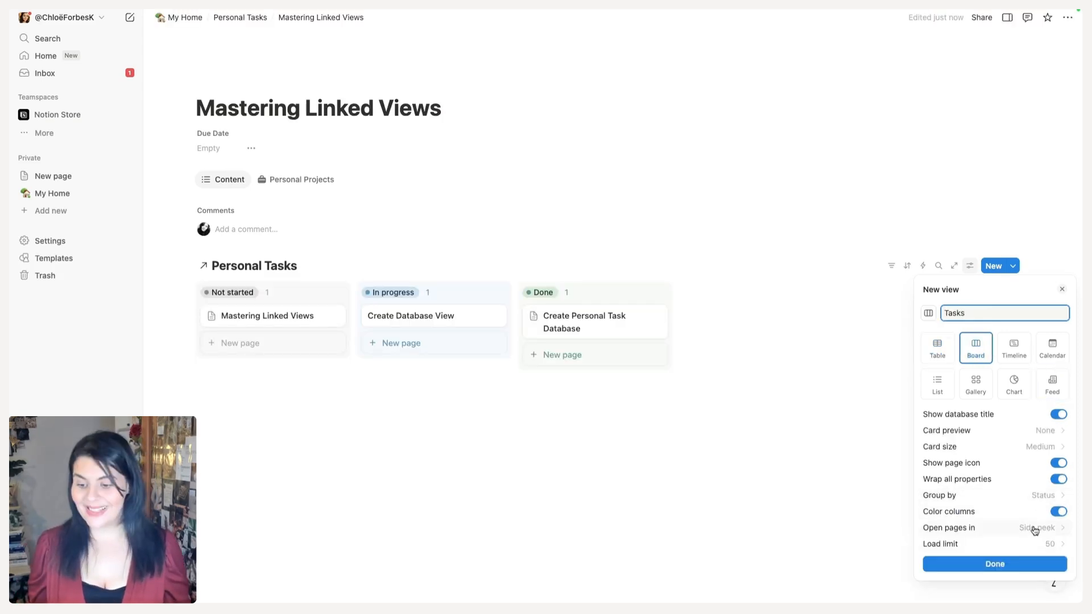
pyautogui.click(1031, 563)
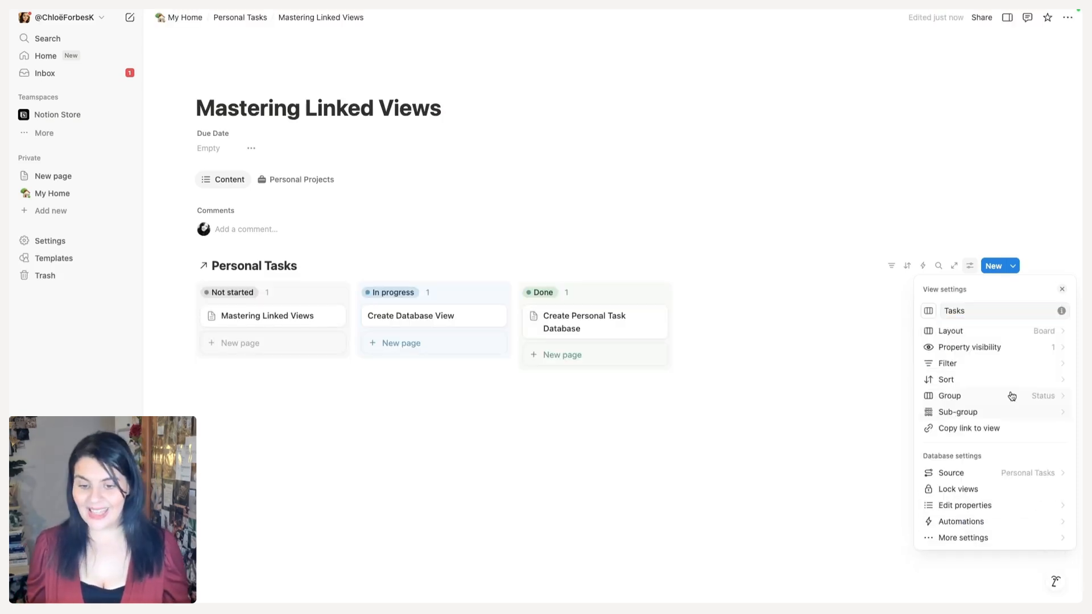
# Show the Due Date and Priority properties on the Tasks board cards.
pyautogui.click(1018, 354)
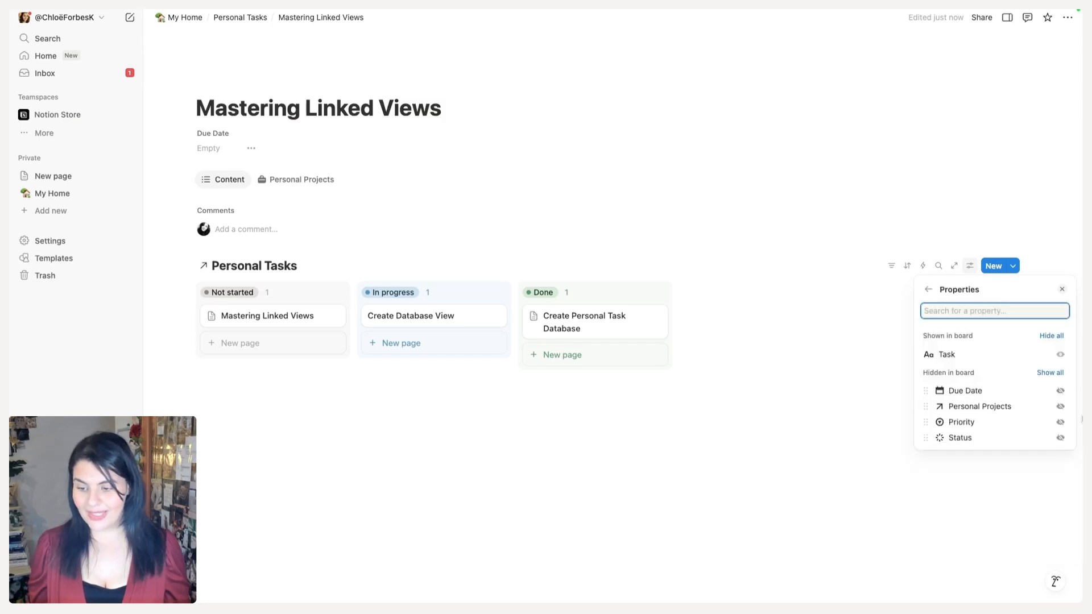
pyautogui.click(1060, 391)
pyautogui.click(1061, 423)
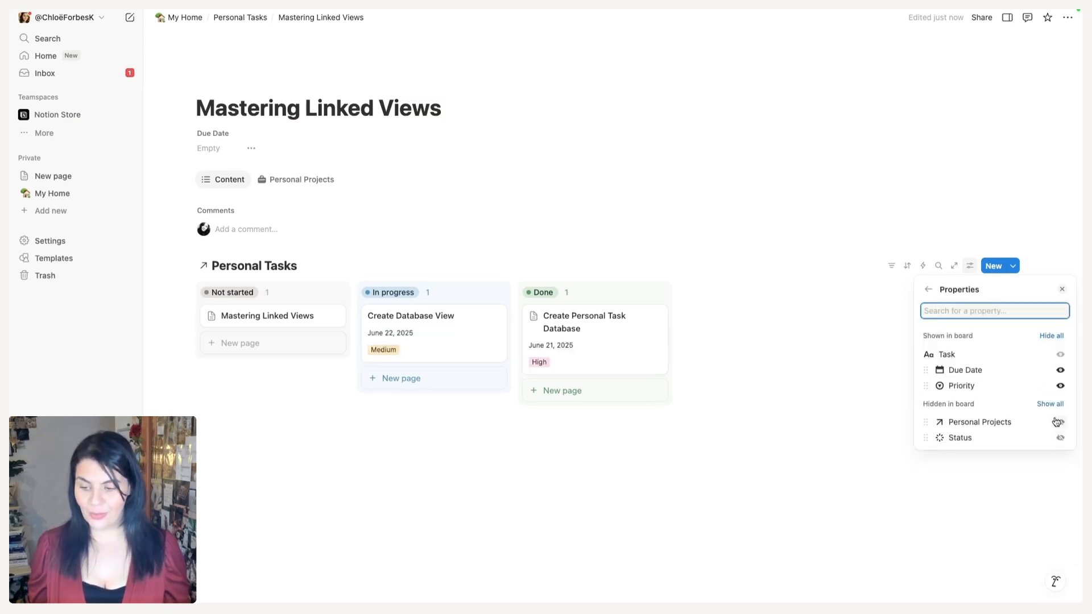
pyautogui.click(620, 467)
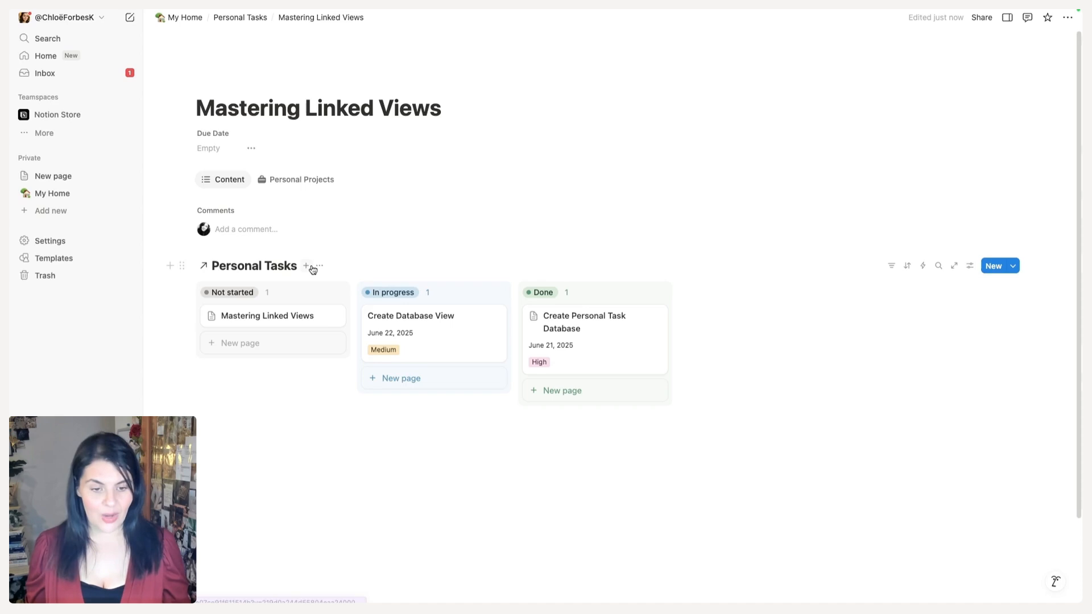
# Add a Gallery view beside the Tasks view and link it to the Personal Projects database.
pyautogui.click(305, 267)
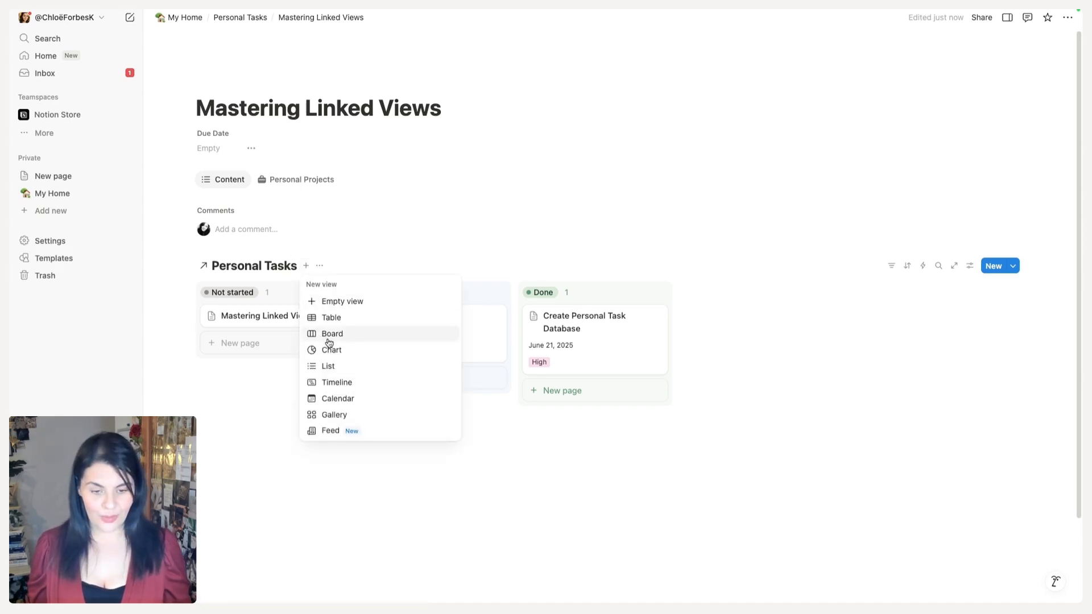
pyautogui.click(339, 416)
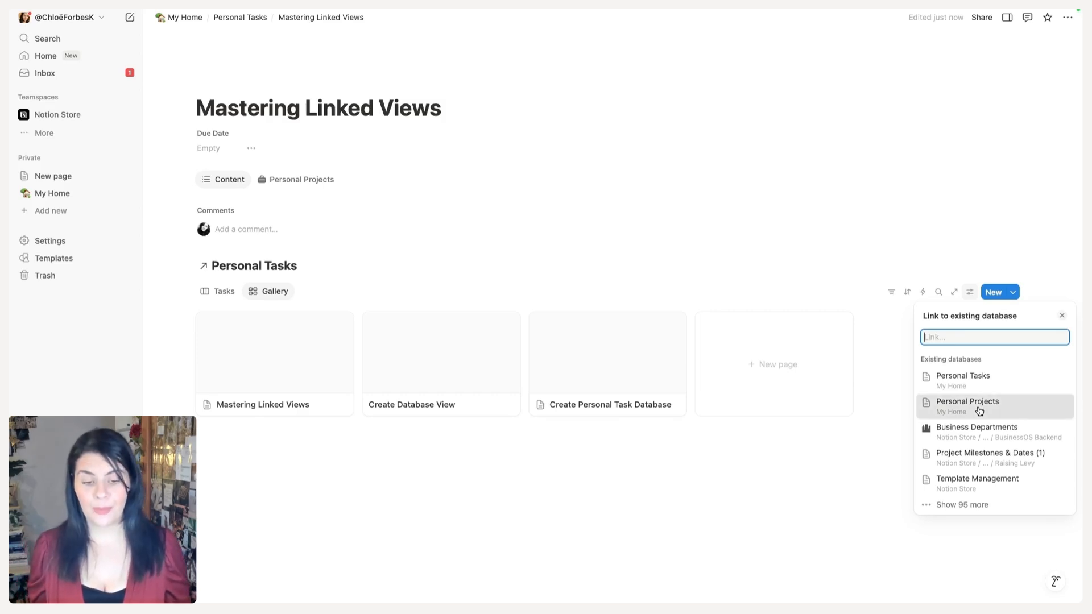
pyautogui.click(979, 409)
pyautogui.click(961, 341)
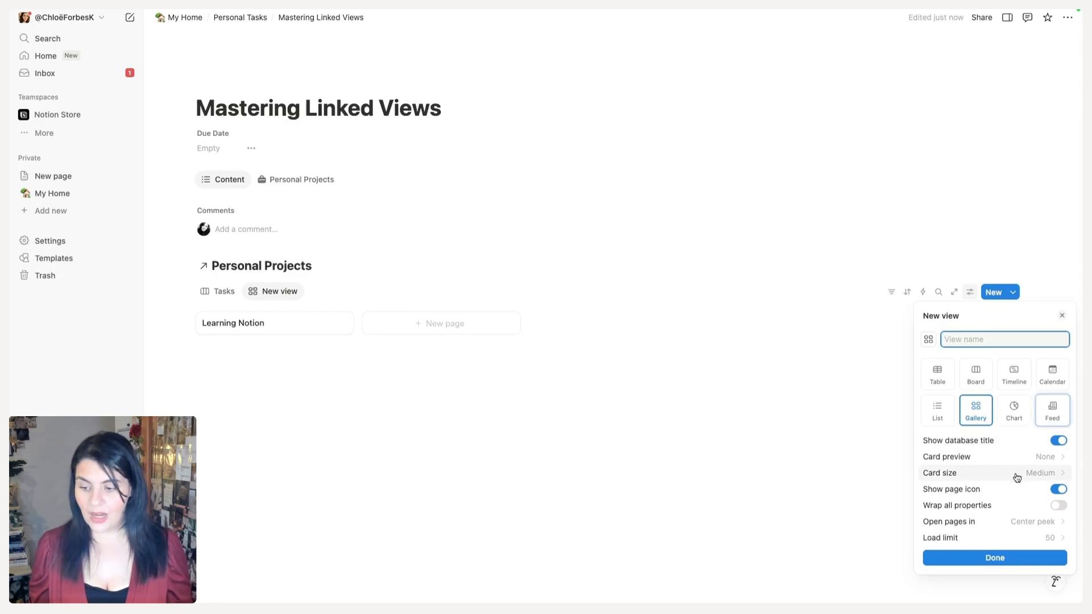
# Try Page content as the gallery's card preview and set the preview back to None.
pyautogui.click(1041, 458)
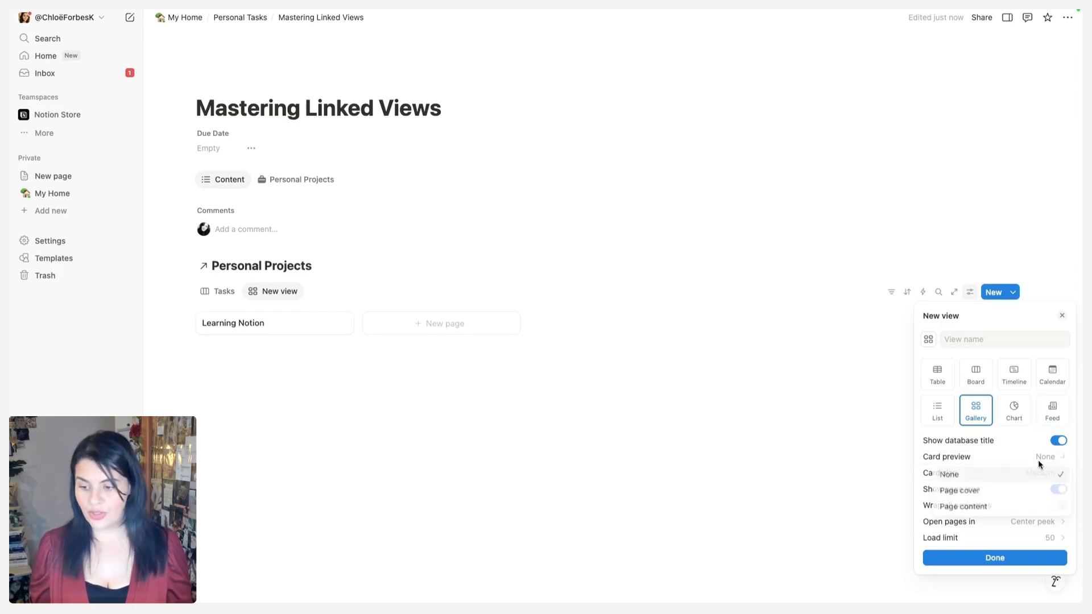
pyautogui.click(1036, 507)
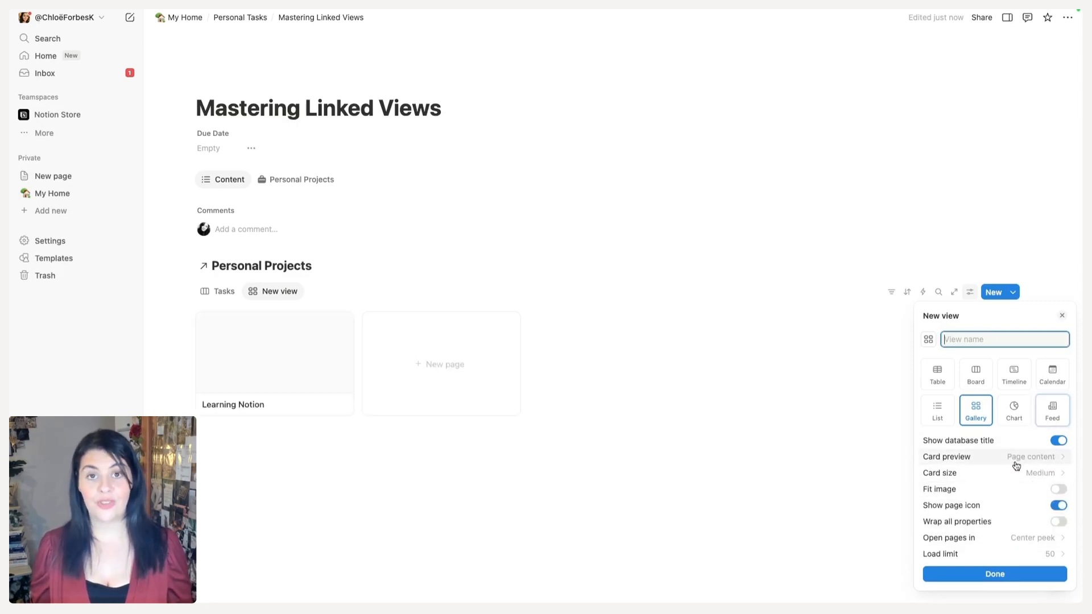
pyautogui.click(1049, 459)
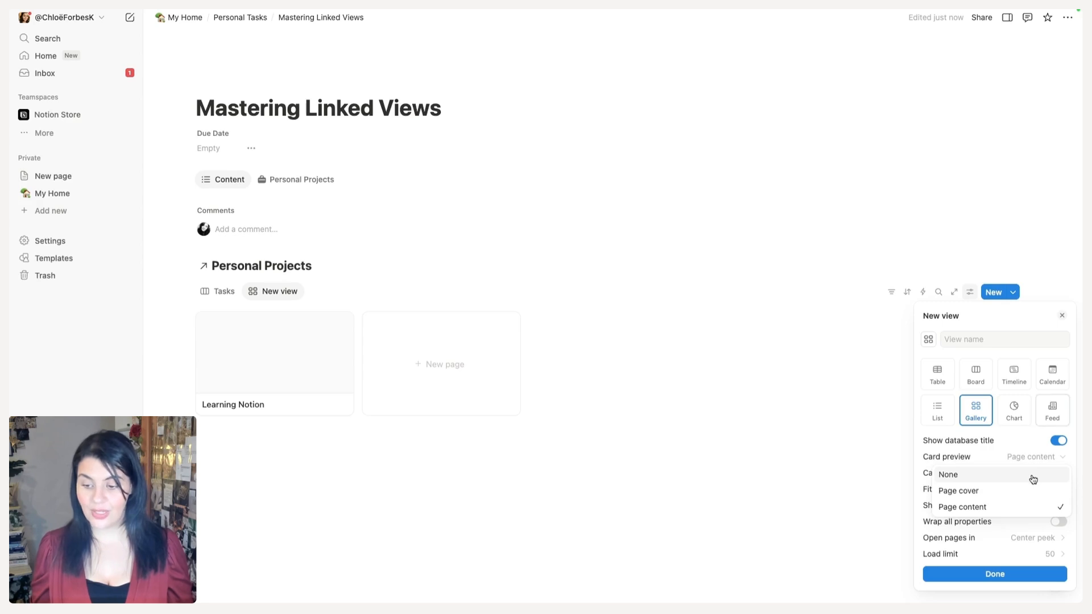
pyautogui.click(1034, 476)
# Finish the new gallery view's setup and show the Progress property on its cards.
pyautogui.click(1034, 574)
pyautogui.click(992, 374)
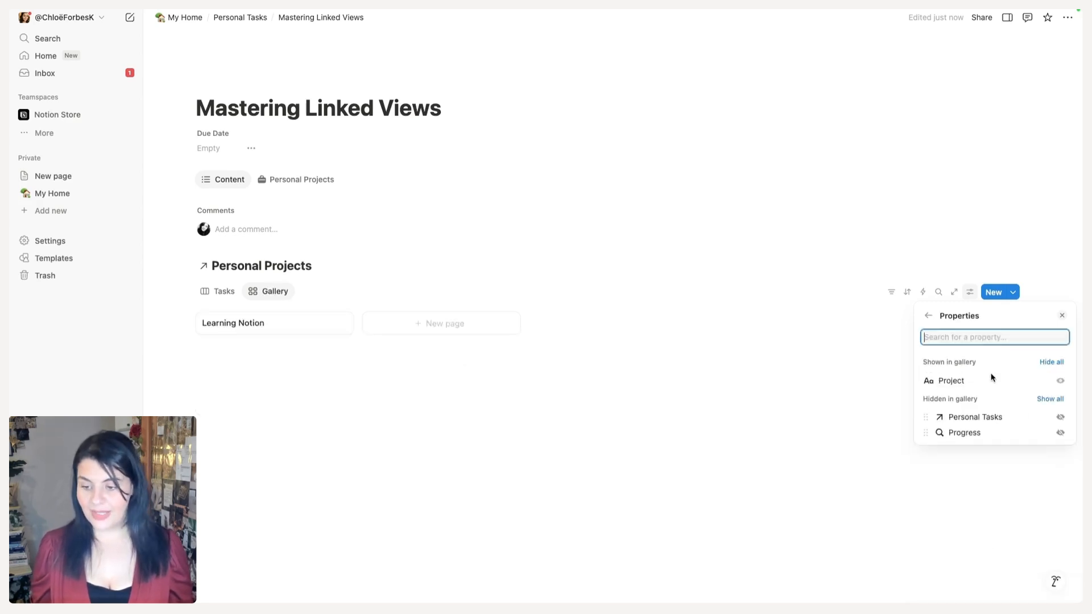
pyautogui.click(1061, 435)
# Name the Personal Projects gallery view Projects.
pyautogui.click(928, 315)
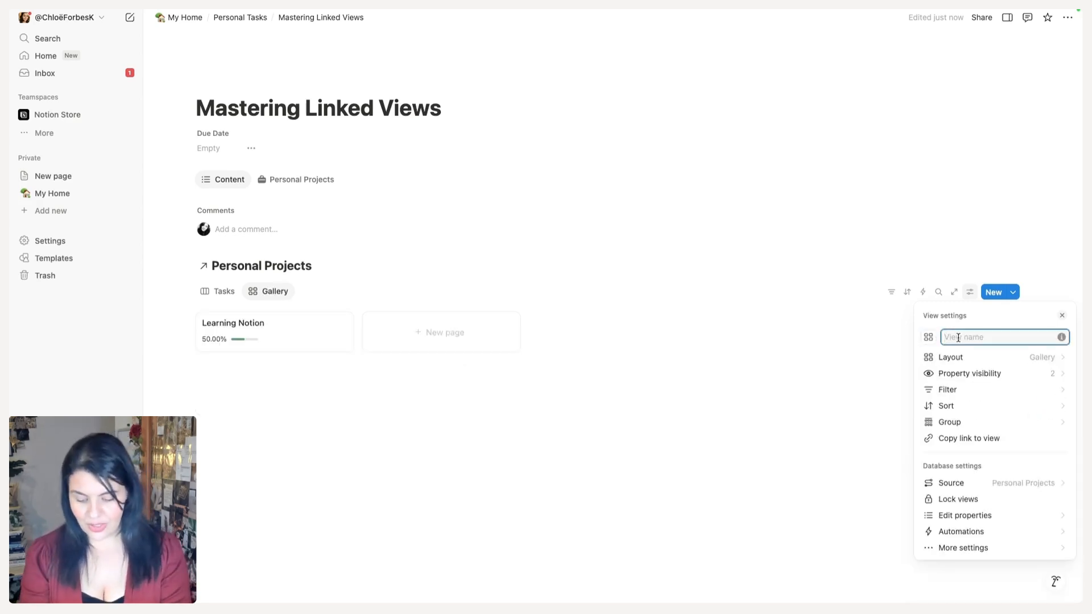
pyautogui.write('Projects')
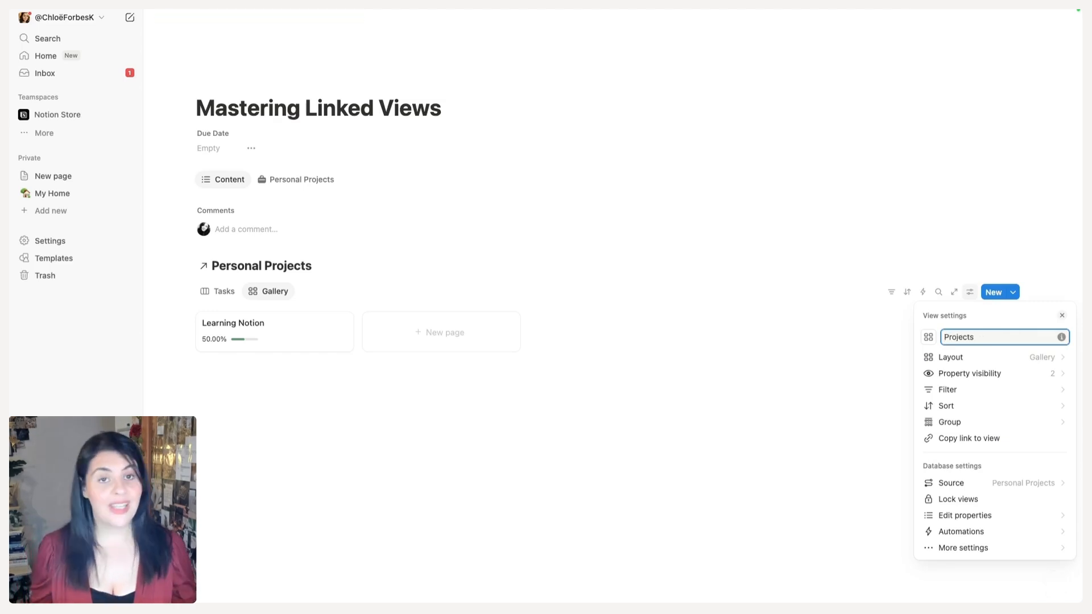
pyautogui.click(733, 253)
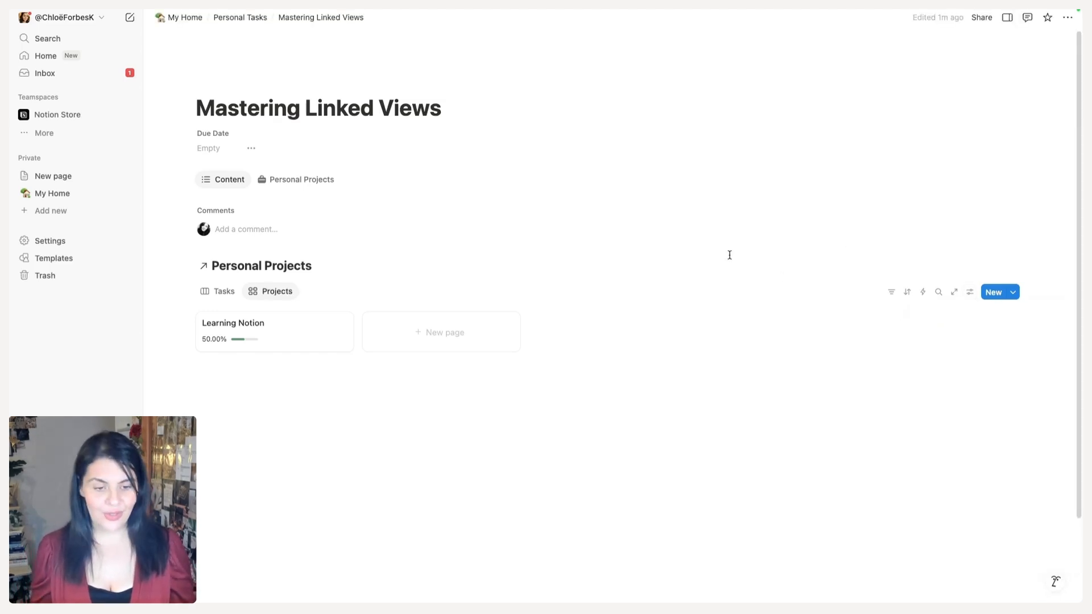
# Move the Projects view ahead of the Tasks view and check the Tasks board.
pyautogui.moveTo(262, 293); pyautogui.dragTo(210, 291)
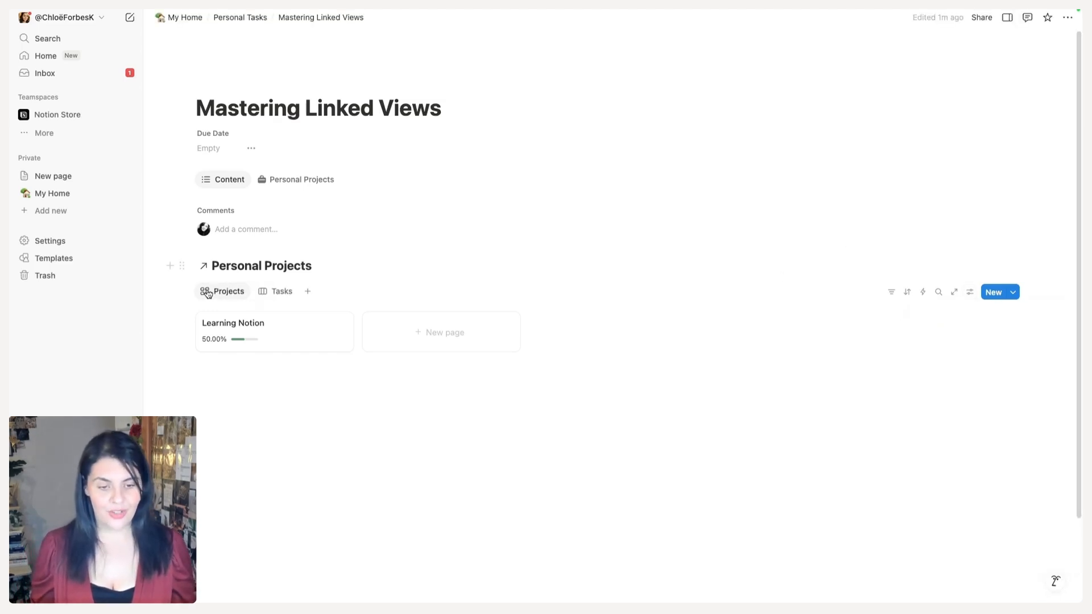
pyautogui.click(271, 292)
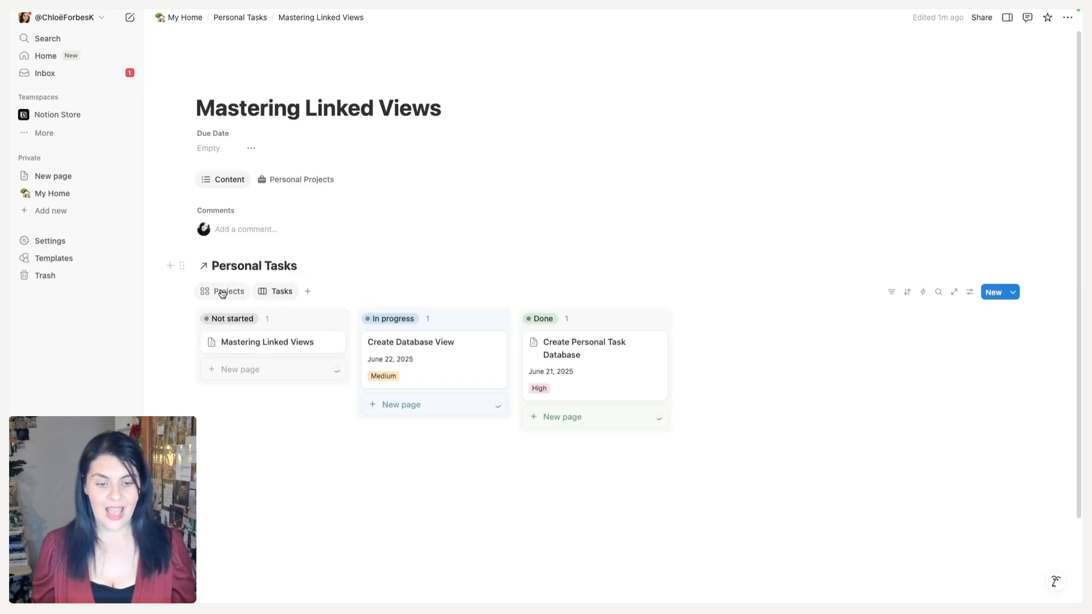
# Switch to the Projects gallery view and hide its Personal Projects database title.
pyautogui.click(222, 291)
pyautogui.click(323, 269)
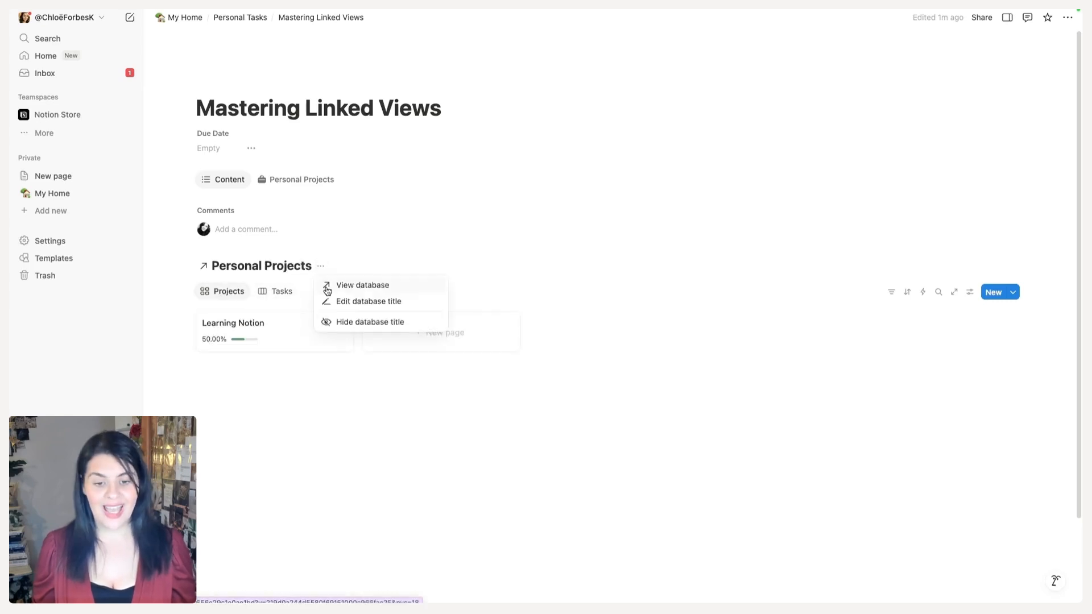
pyautogui.click(332, 319)
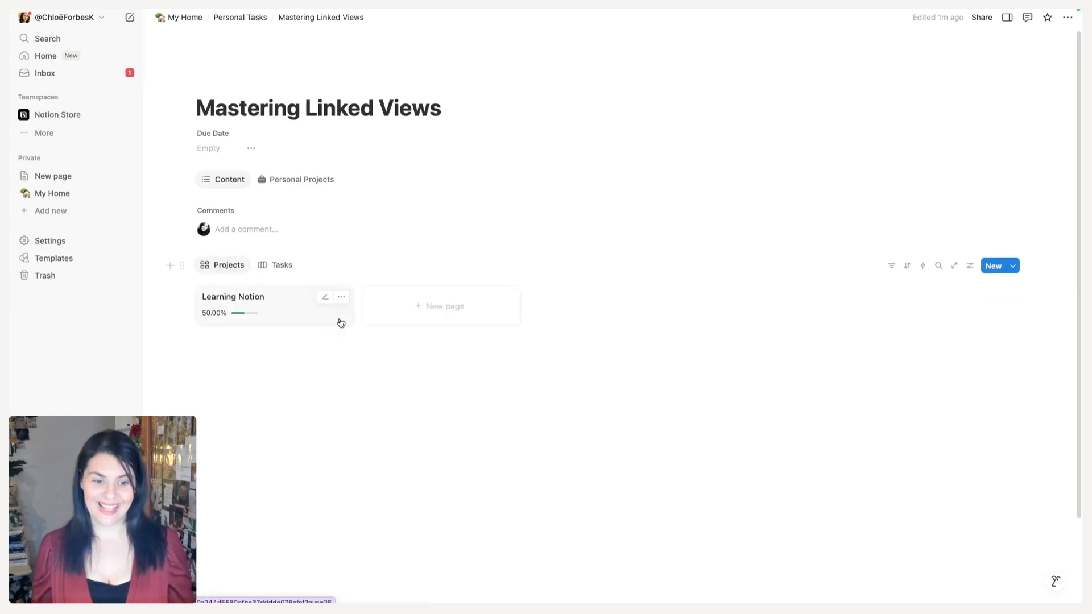